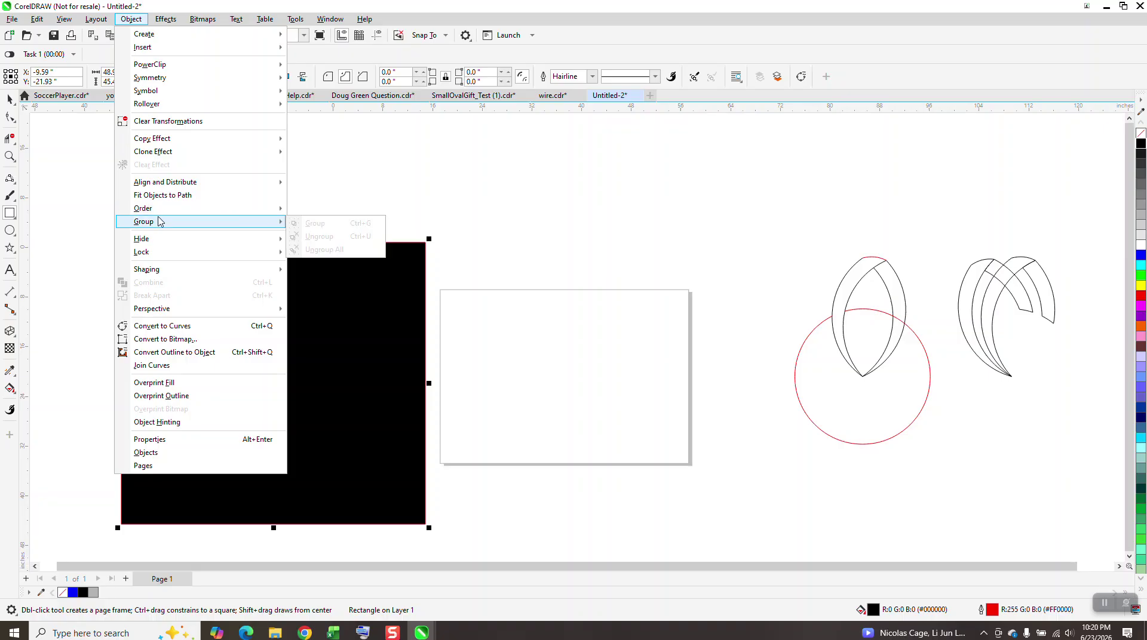
- Draw a circle about 18.93 inches in diameter at the centre of the page
{"action": "left_click", "coordinate": [323, 226]}
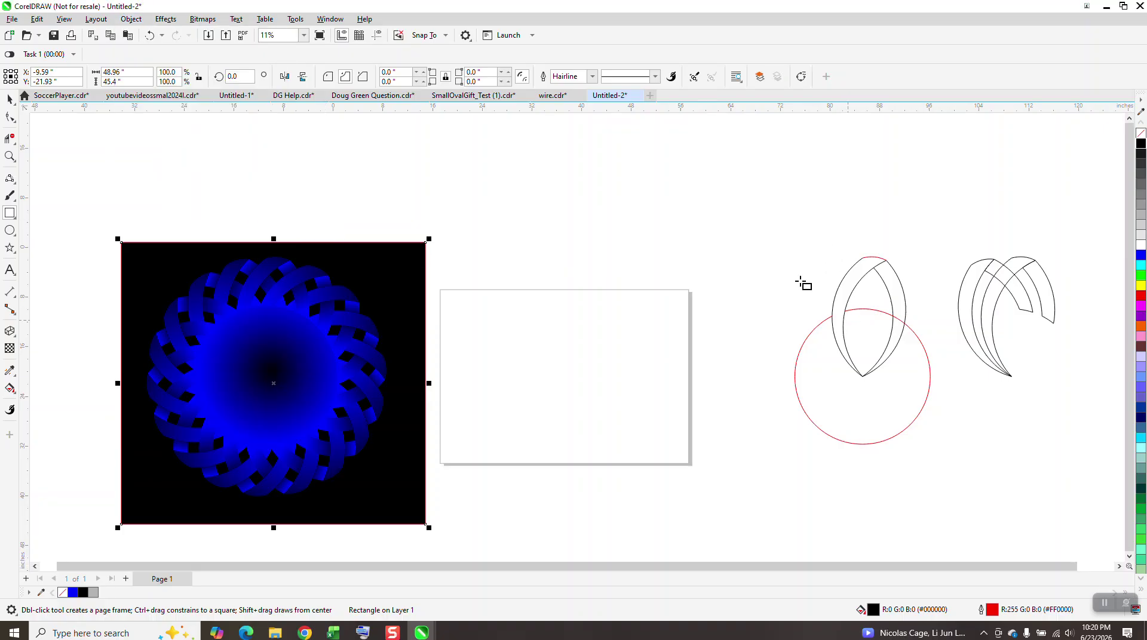
{"action": "left_click", "coordinate": [10, 156]}
{"action": "left_click_drag", "start_coordinate": [946, 419], "coordinate": [1081, 475]}
{"action": "scroll", "coordinate": [723, 256], "scroll_direction": "down", "scroll_amount": 2}
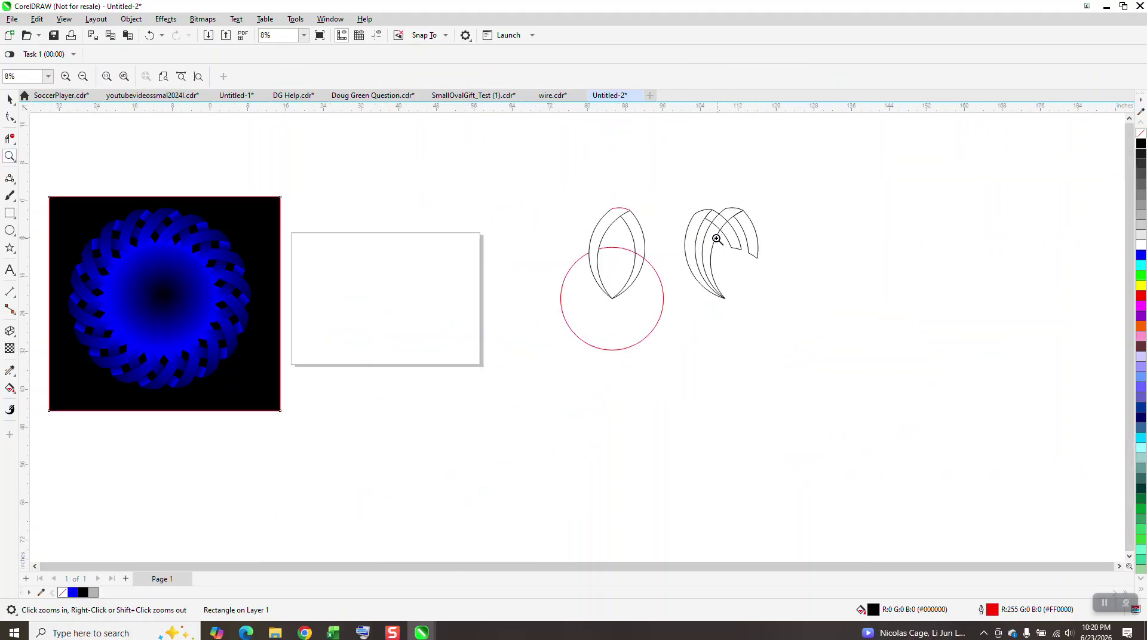
{"action": "scroll", "coordinate": [704, 240], "scroll_direction": "down", "scroll_amount": 1}
{"action": "left_click", "coordinate": [9, 231]}
{"action": "left_click_drag", "start_coordinate": [505, 257], "coordinate": [439, 324]}
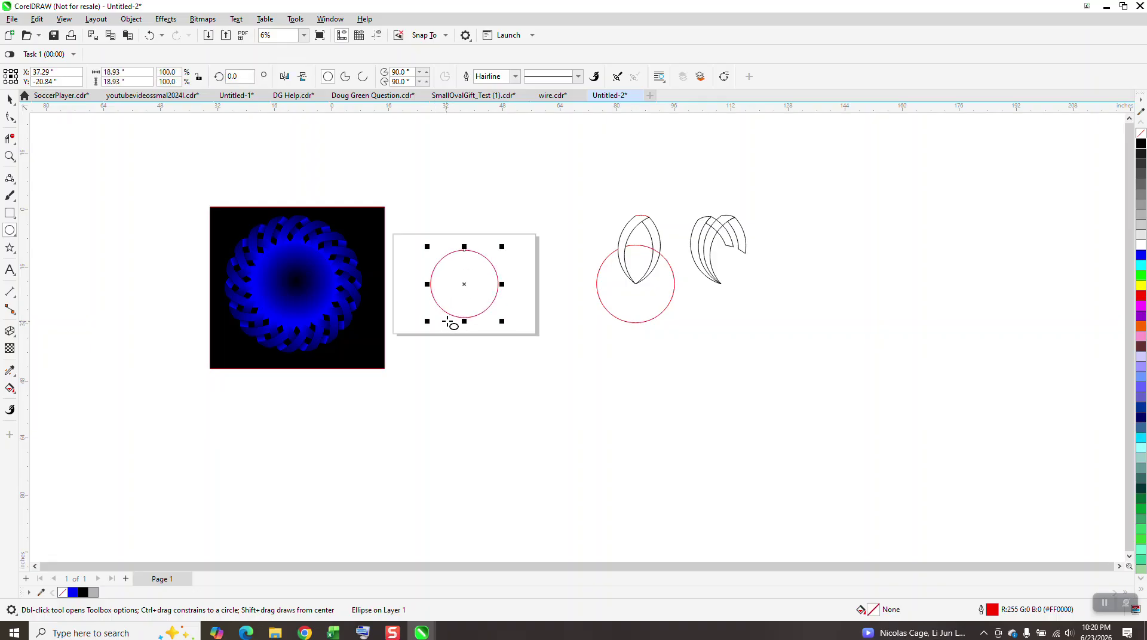
- Place two overlapping copies of the page circle below the page, side by side about 12 inches apart
{"action": "left_click", "coordinate": [9, 98]}
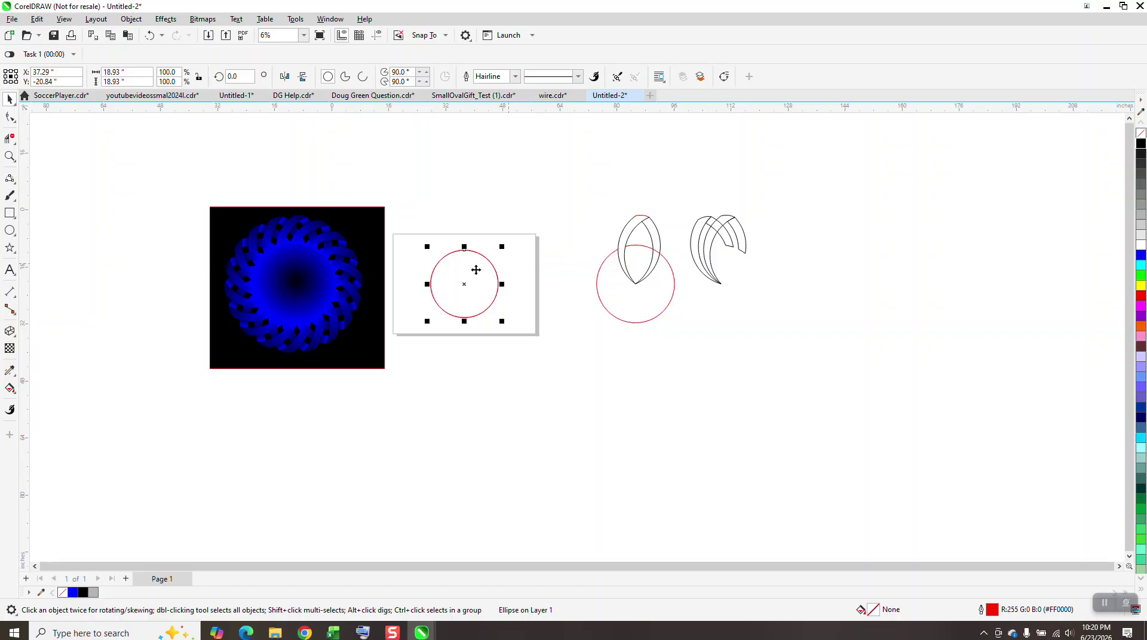
{"action": "left_click_drag", "start_coordinate": [468, 294], "coordinate": [561, 384]}
{"action": "key", "text": "ctrl+r"}
{"action": "key", "text": "Delete"}
{"action": "left_click", "coordinate": [576, 403]}
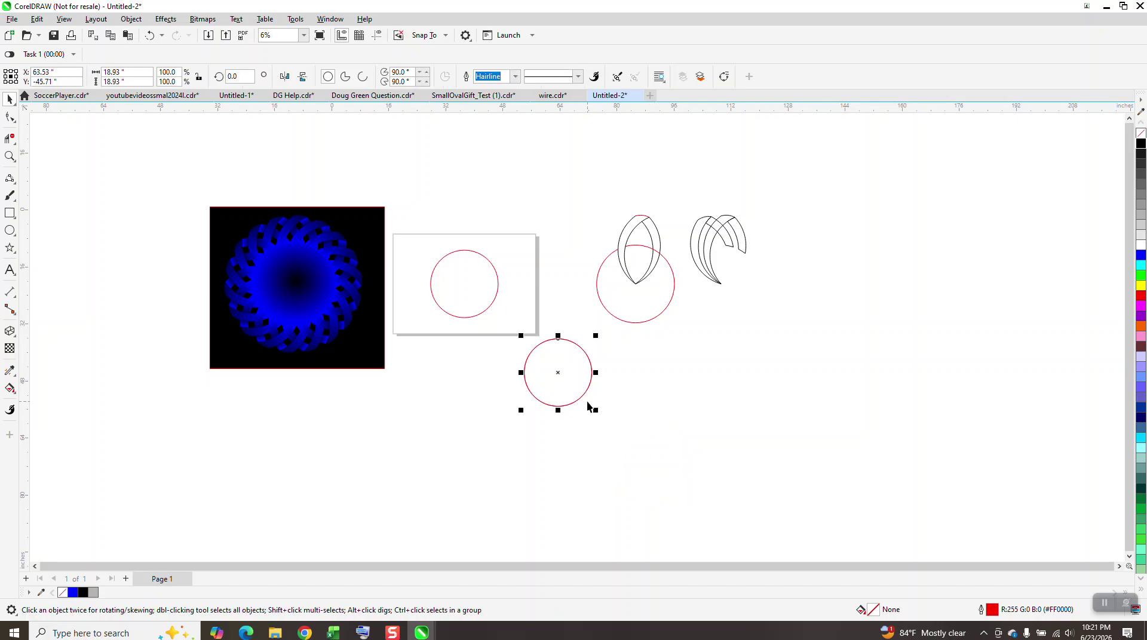
{"action": "left_click_drag", "start_coordinate": [558, 373], "coordinate": [596, 370]}
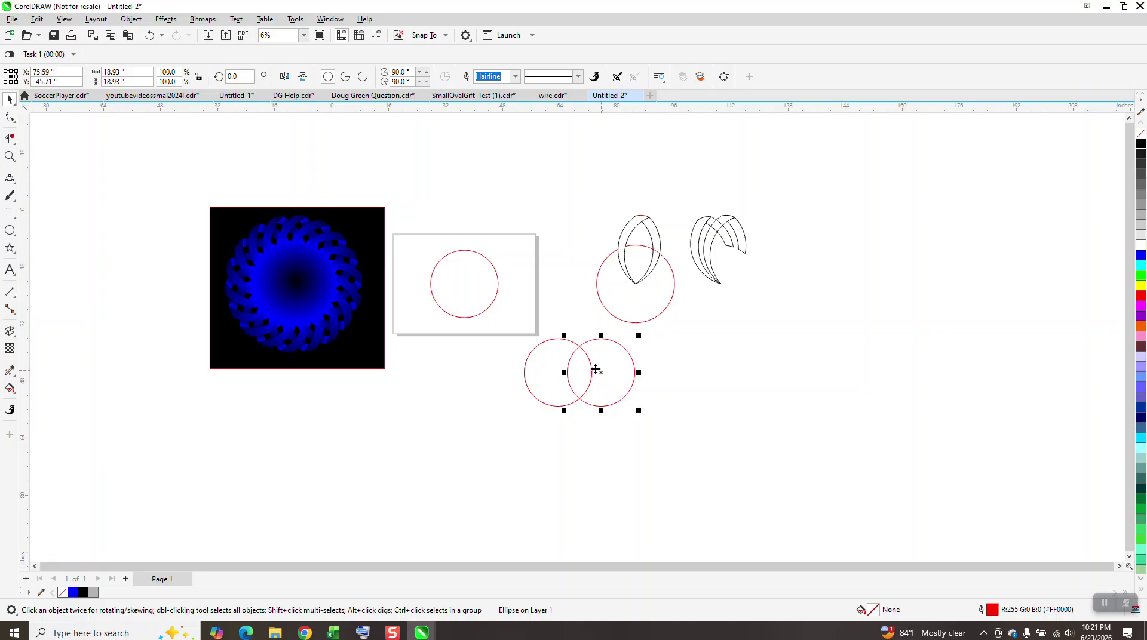
- Use Smart Fill to create a blue lens shape with no outline from the overlap of the two circles
{"action": "left_click", "coordinate": [10, 392]}
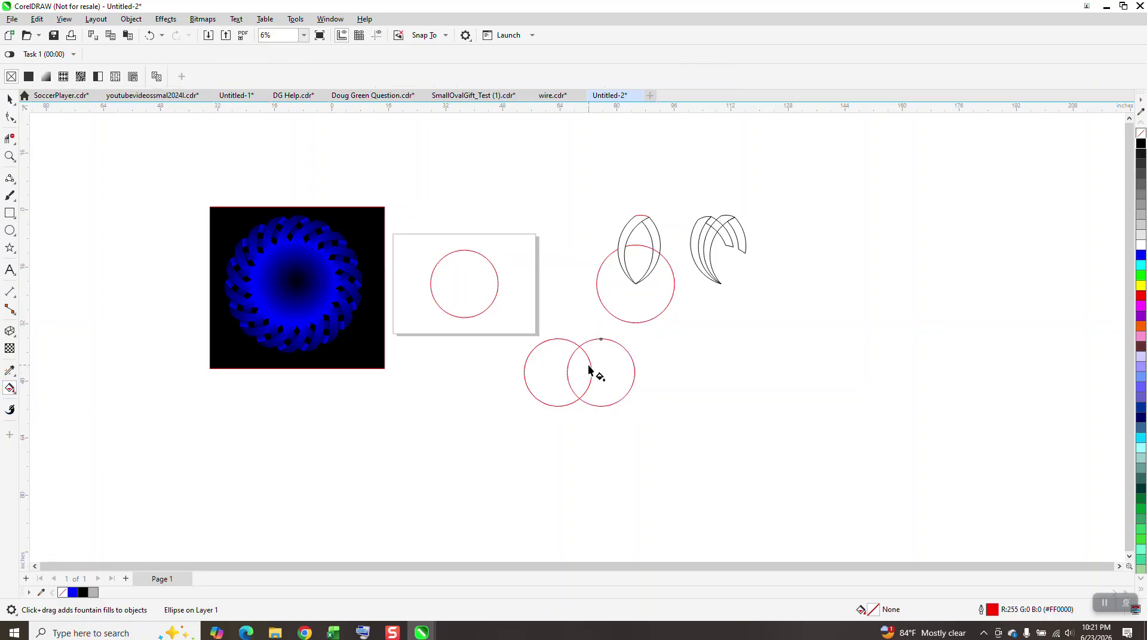
{"action": "left_click", "coordinate": [13, 393]}
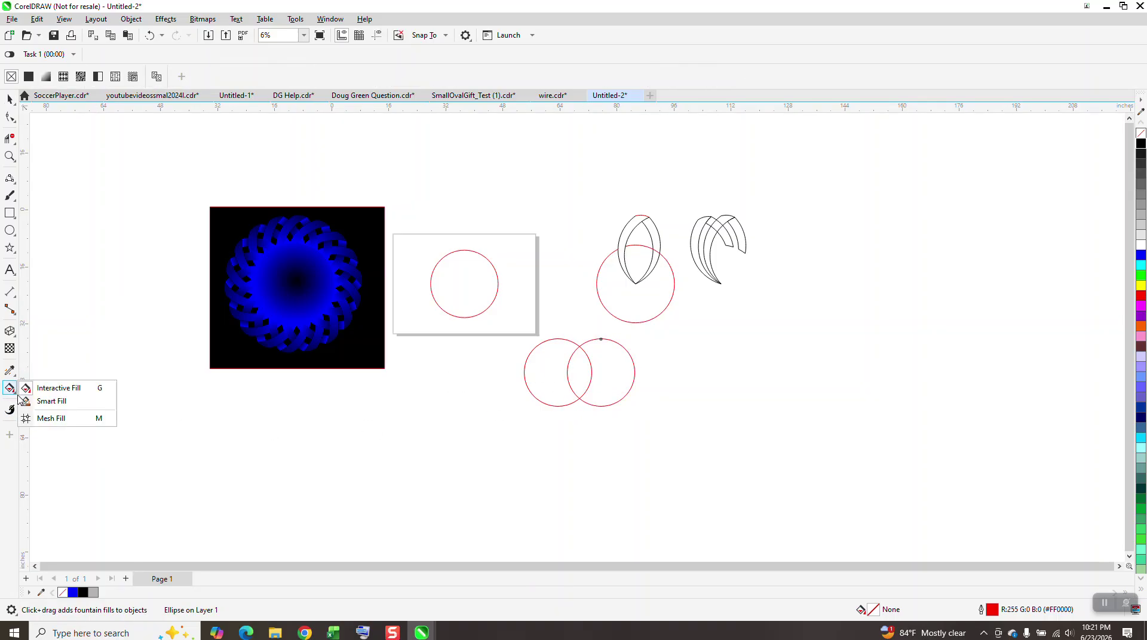
{"action": "left_click", "coordinate": [51, 402]}
{"action": "left_click", "coordinate": [581, 376]}
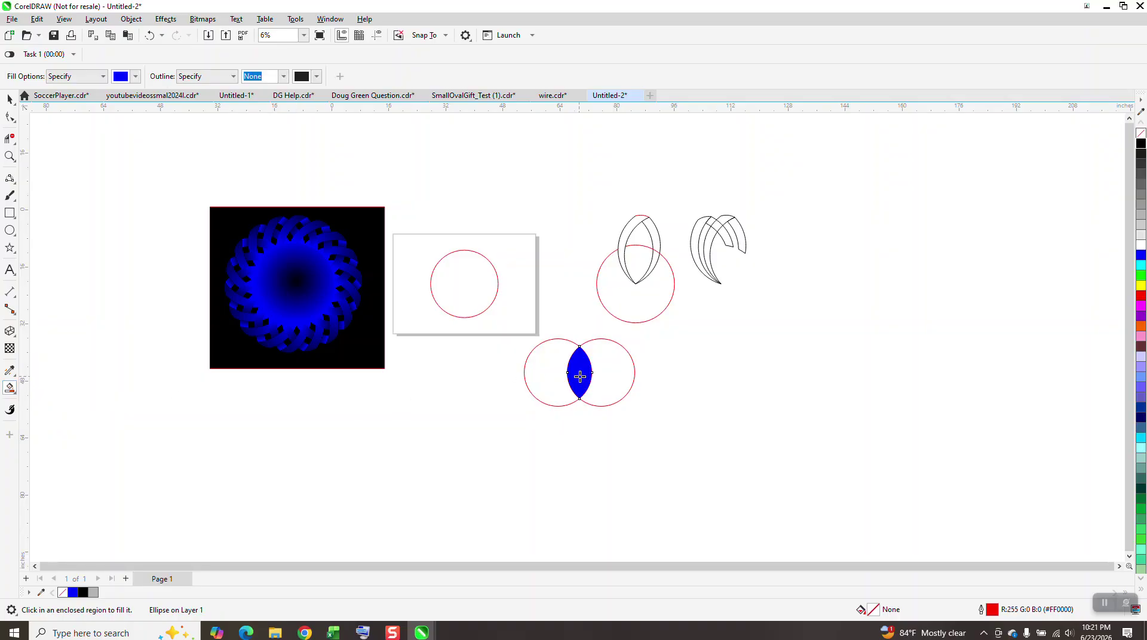
- Centre the lens shape on the page and replace its blue fill with a black hairline outline
{"action": "key", "text": "Left"}
{"action": "key", "text": "Left"}
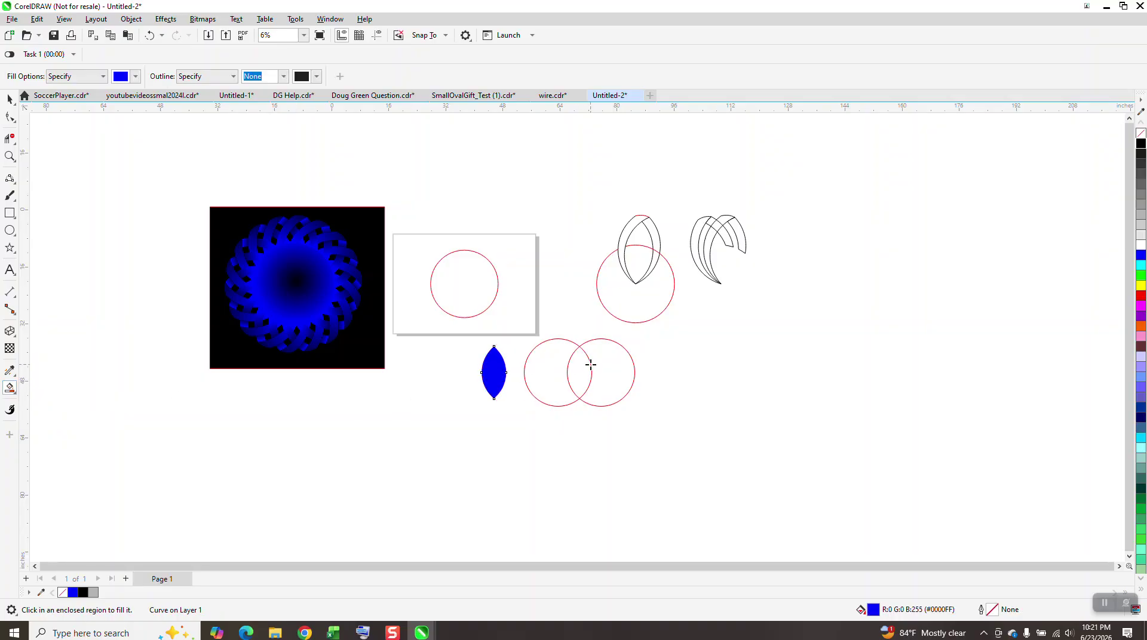
{"action": "key", "text": "p"}
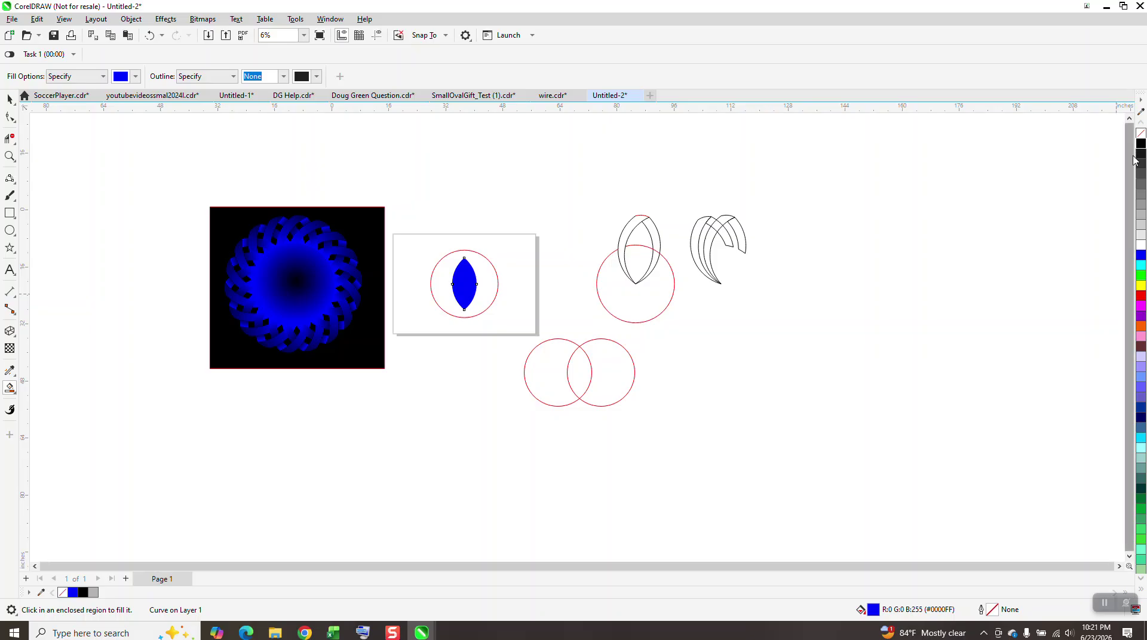
{"action": "left_click", "coordinate": [1141, 133]}
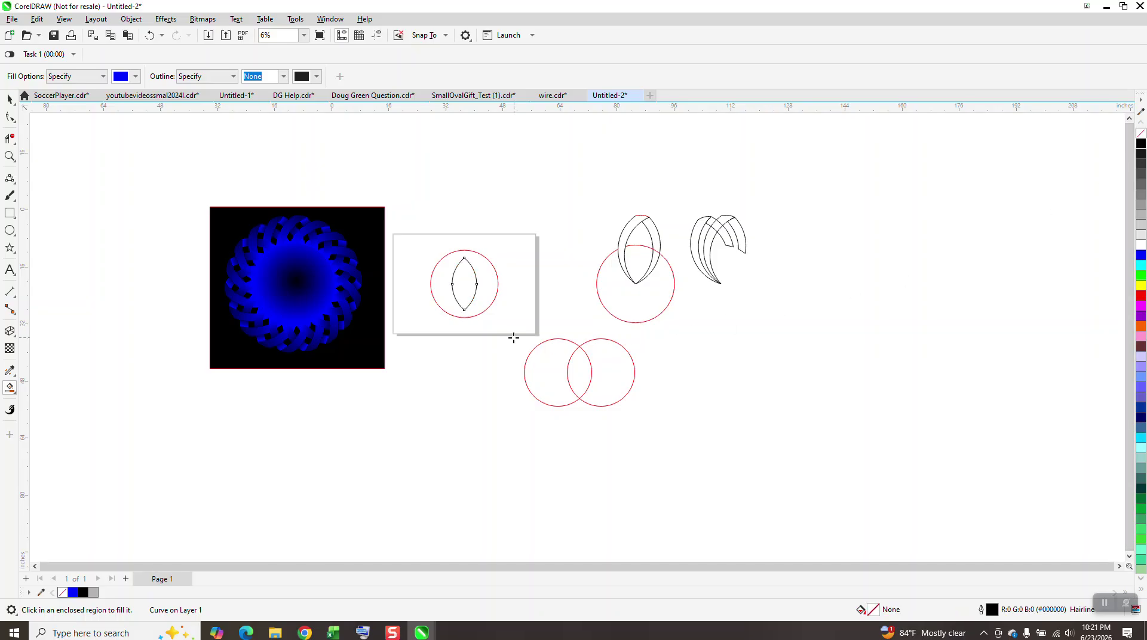
- Add a horizontal and a vertical guideline crossing at the page centre
{"action": "left_click", "coordinate": [9, 157]}
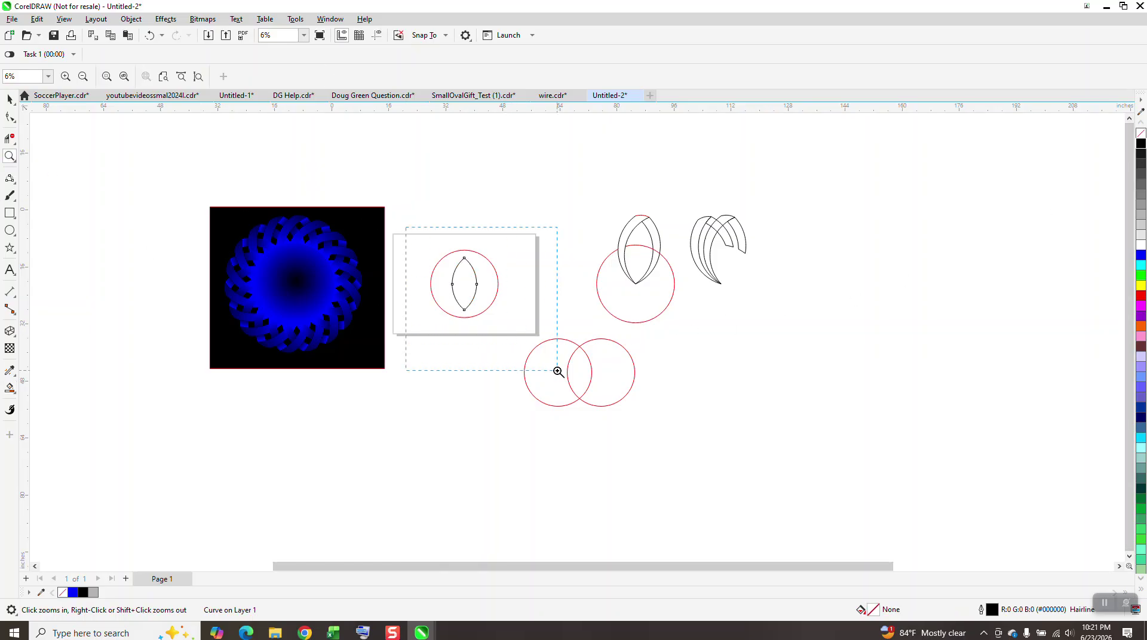
{"action": "left_click_drag", "start_coordinate": [558, 372], "coordinate": [557, 372]}
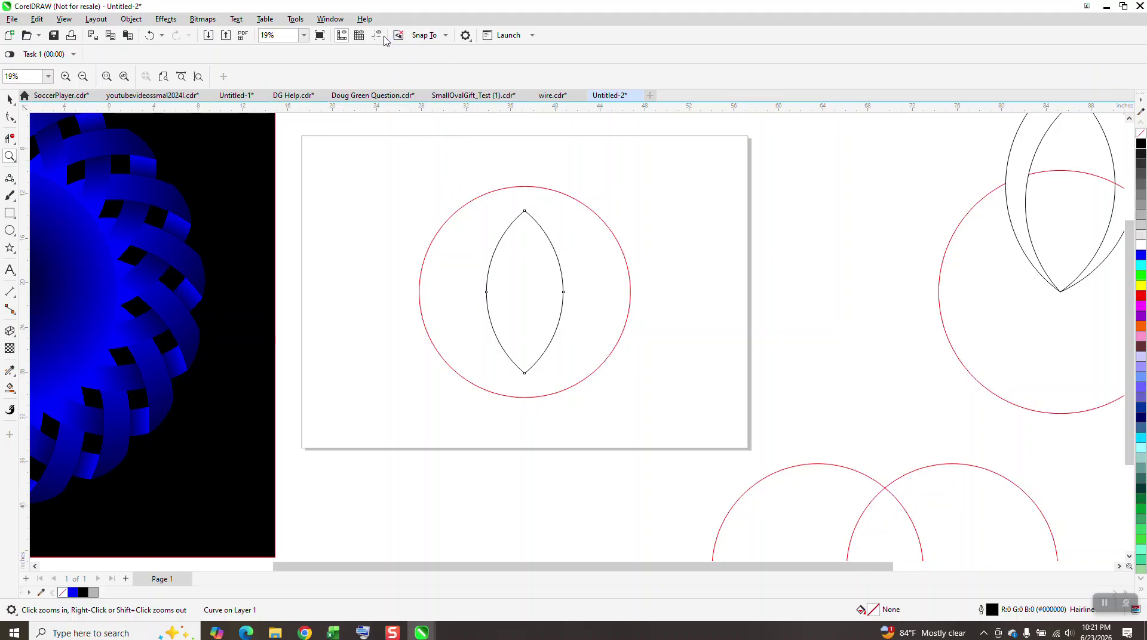
{"action": "left_click_drag", "start_coordinate": [466, 108], "coordinate": [475, 157]}
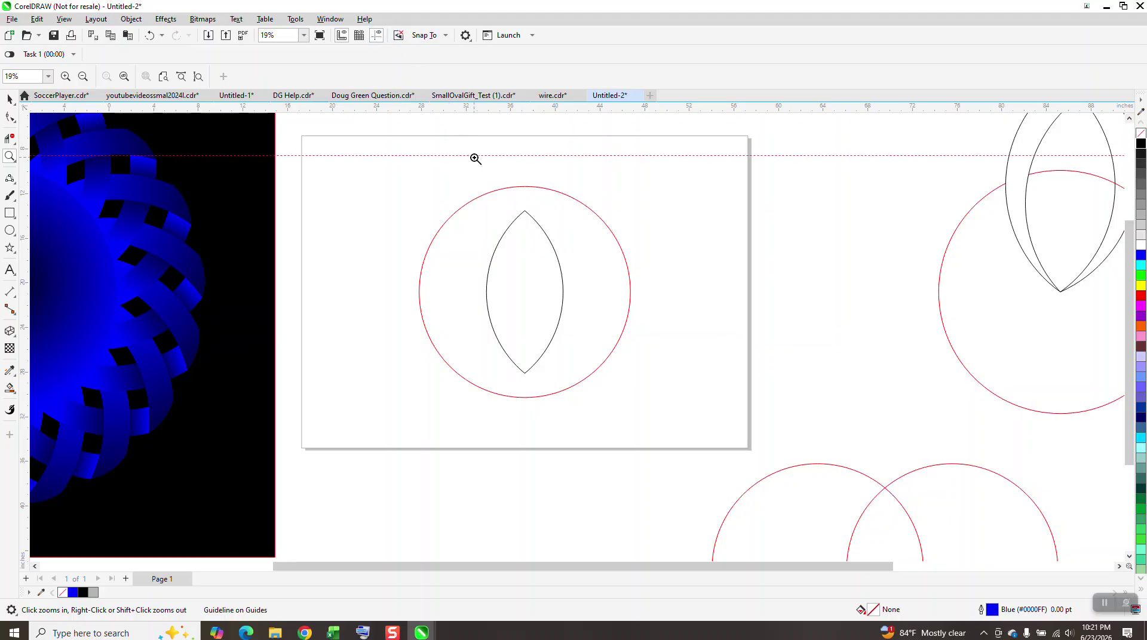
{"action": "key", "text": "p"}
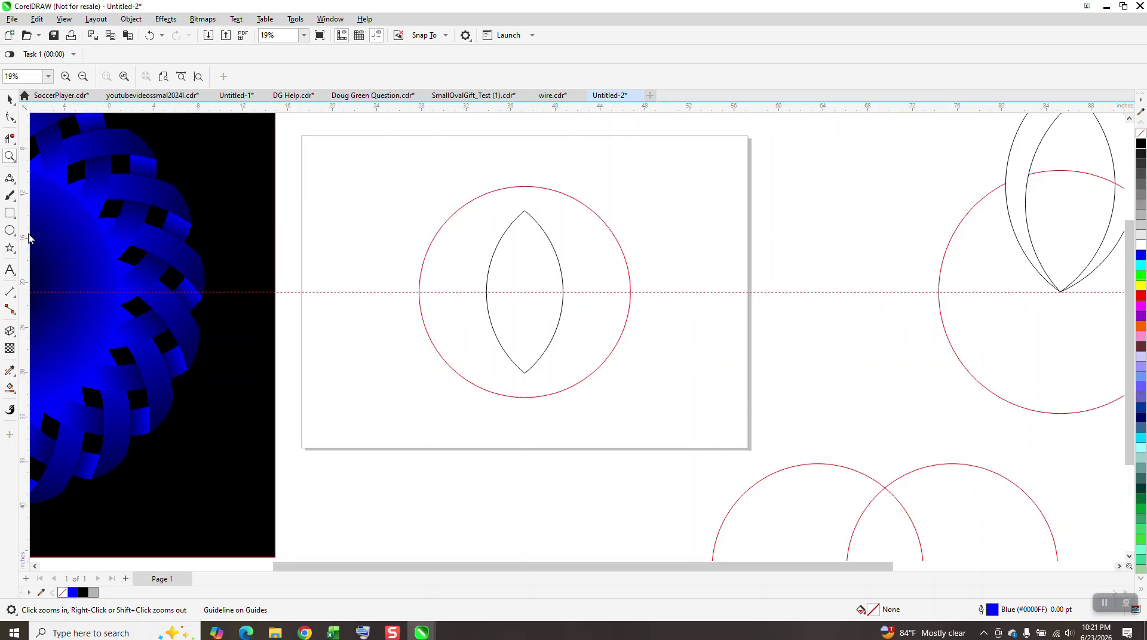
{"action": "left_click_drag", "start_coordinate": [27, 238], "coordinate": [340, 248]}
{"action": "key", "text": "p"}
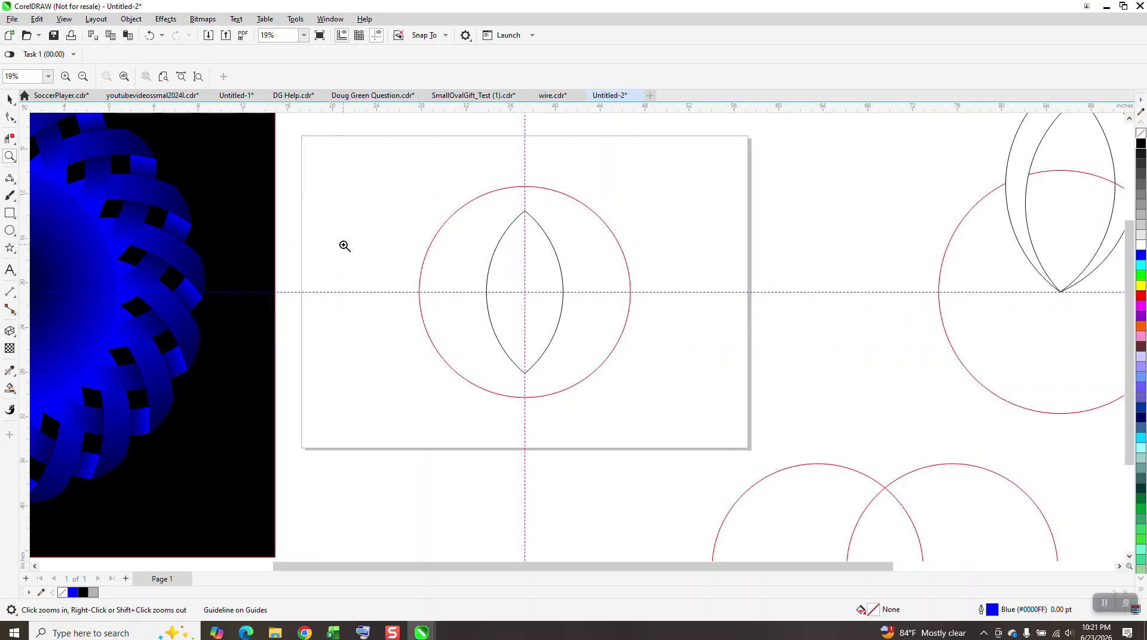
- Move the lens shape straight up until its lower tip sits on the guideline intersection at the circle's centre
{"action": "left_click", "coordinate": [9, 99]}
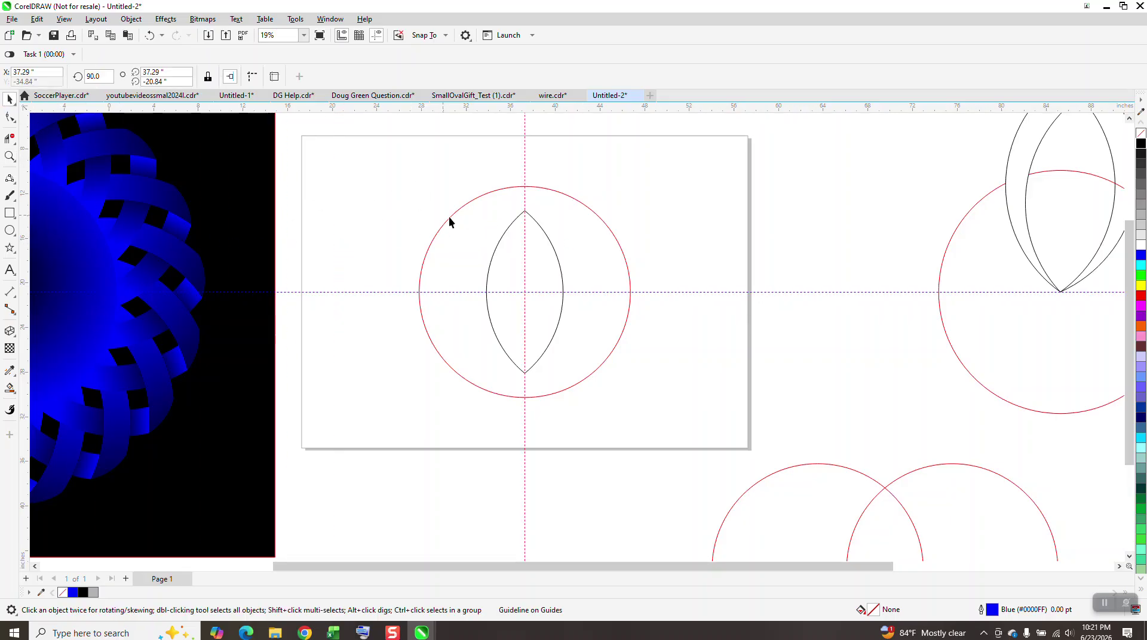
{"action": "left_click", "coordinate": [548, 248]}
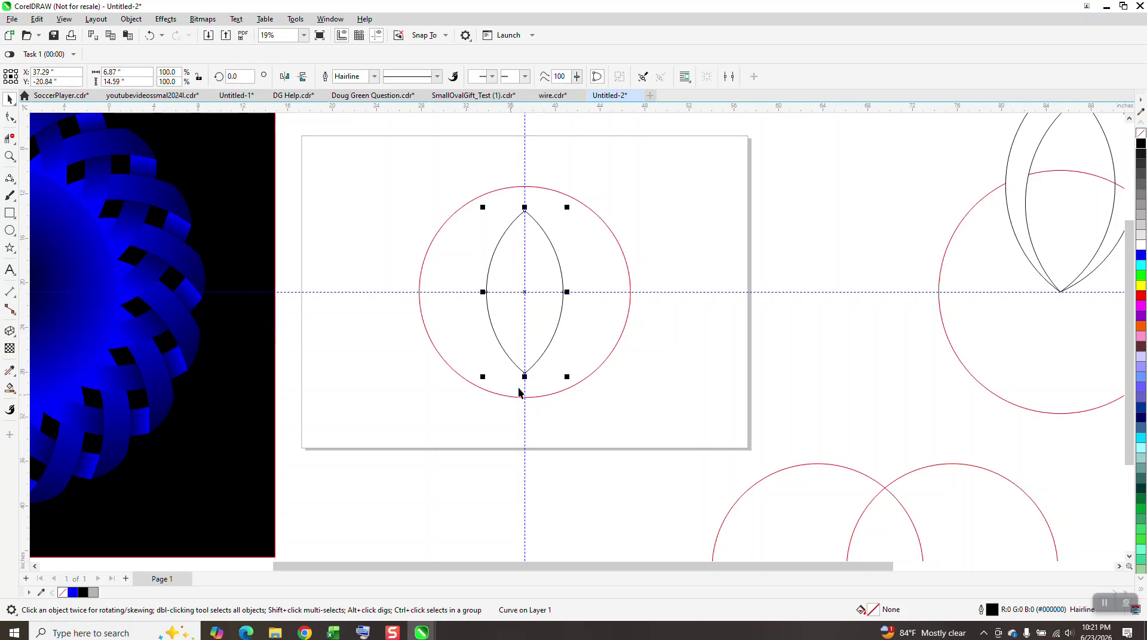
{"action": "left_click_drag", "start_coordinate": [525, 373], "coordinate": [528, 297]}
{"action": "left_click", "coordinate": [653, 225]}
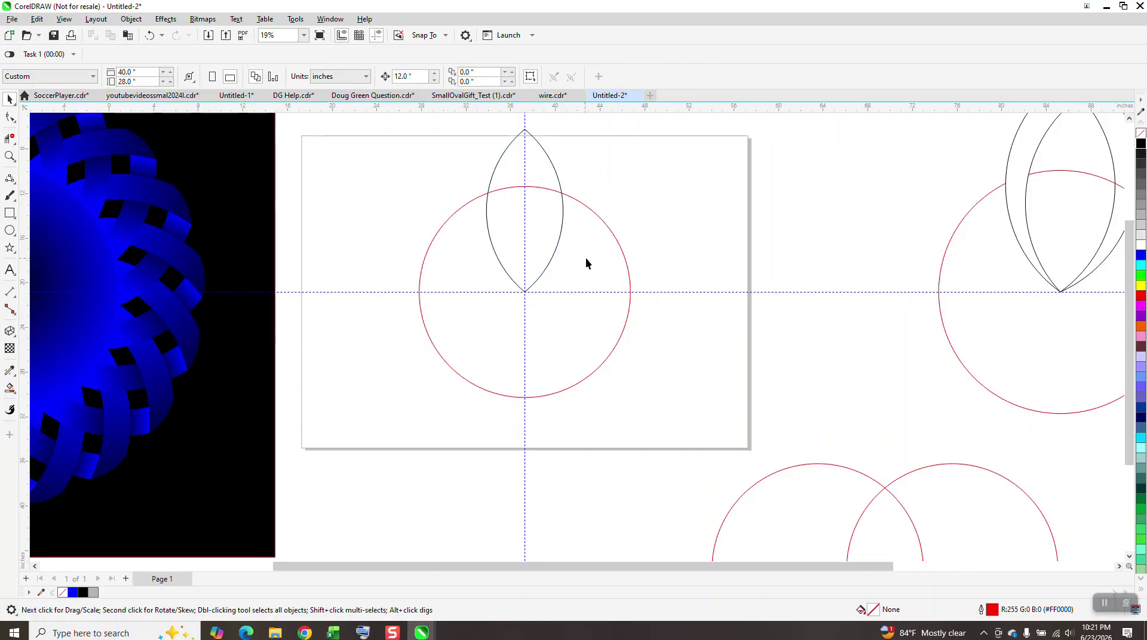
- Rotate a copy of the lens shape about 8.6 degrees clockwise around its lower tip
{"action": "scroll", "coordinate": [587, 263], "scroll_direction": "down", "scroll_amount": 1}
{"action": "scroll", "coordinate": [561, 288], "scroll_direction": "down", "scroll_amount": 1}
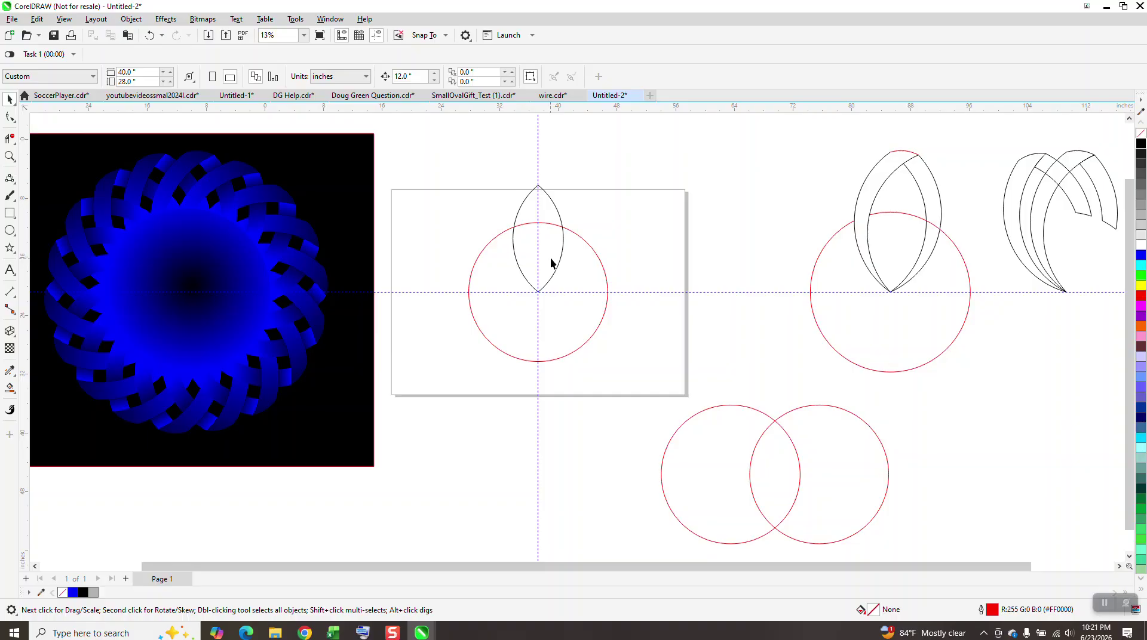
{"action": "left_click", "coordinate": [561, 222]}
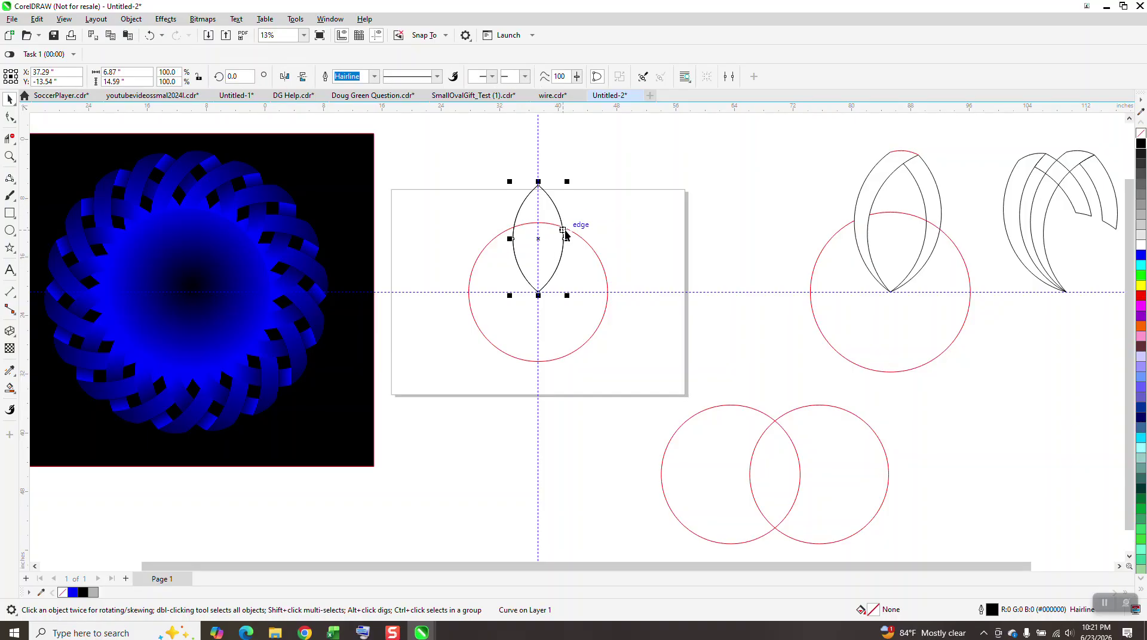
{"action": "left_click", "coordinate": [563, 234]}
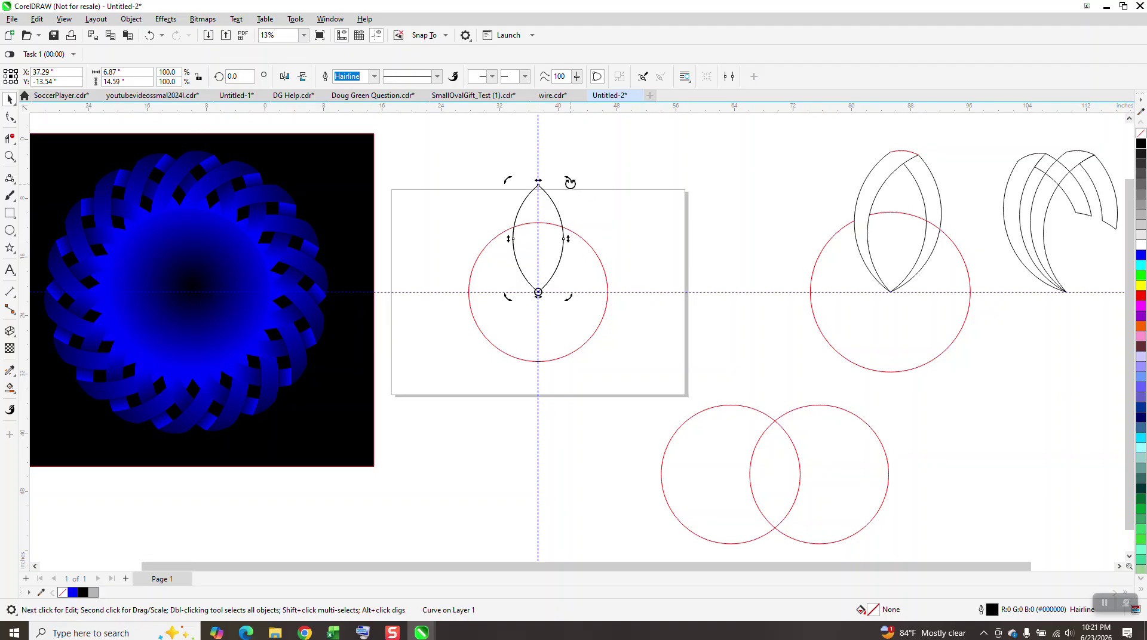
{"action": "left_click_drag", "start_coordinate": [570, 180], "coordinate": [584, 195]}
- Connect the upper tips of the two lens shapes with a shallow upward arc using the 3-Point Curve tool
{"action": "left_click", "coordinate": [10, 157]}
{"action": "left_click_drag", "start_coordinate": [488, 172], "coordinate": [660, 347]}
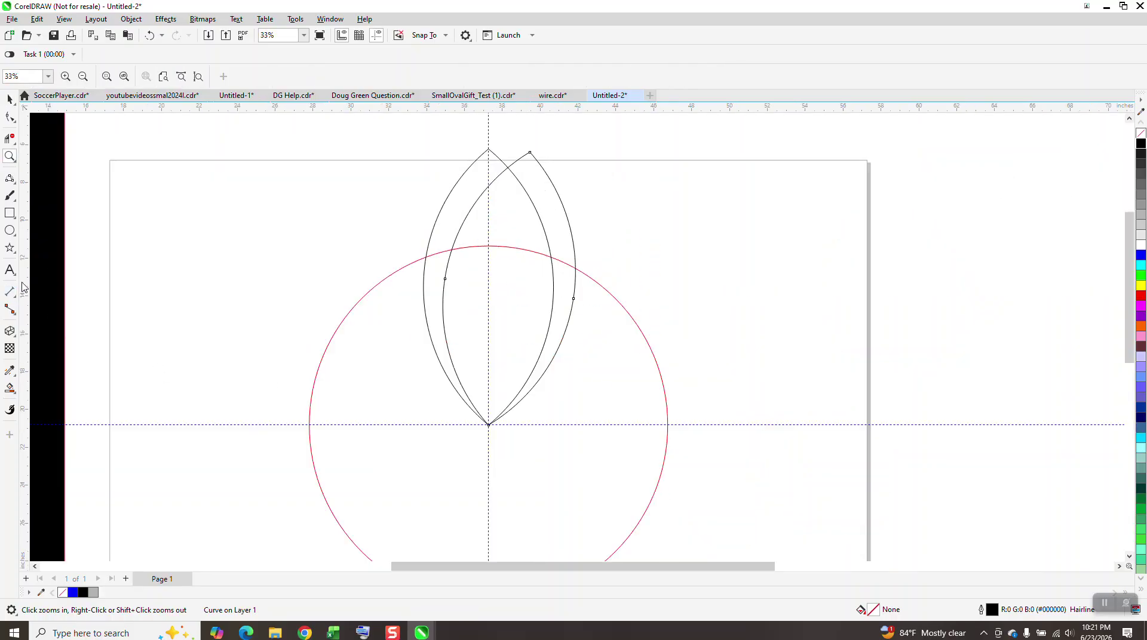
{"action": "left_click", "coordinate": [17, 192]}
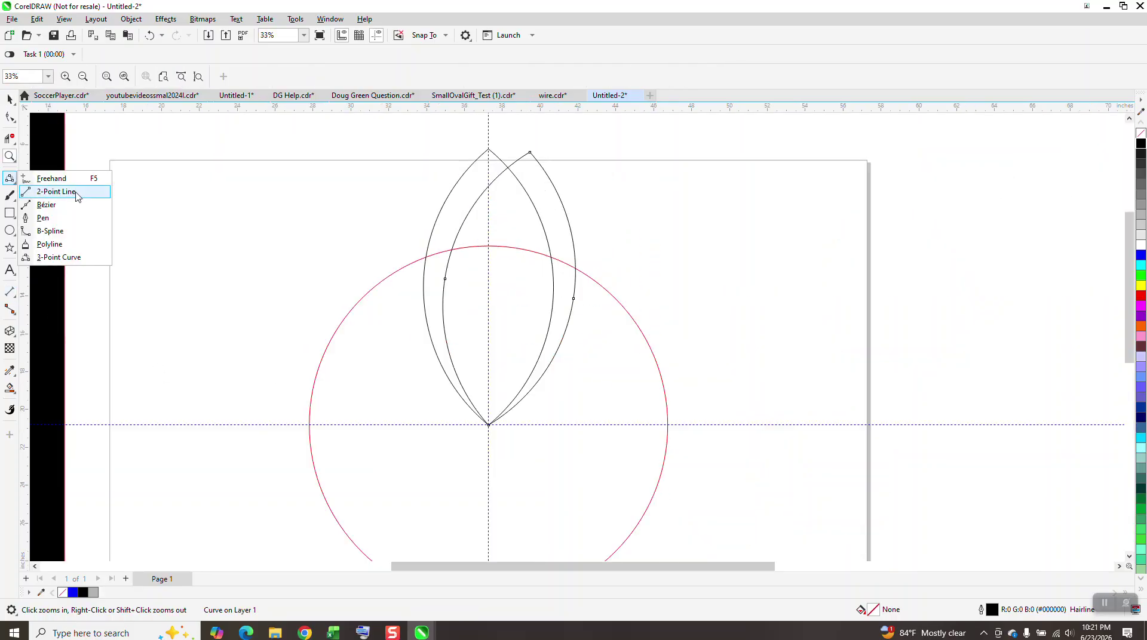
{"action": "left_click", "coordinate": [70, 261]}
{"action": "left_click_drag", "start_coordinate": [530, 152], "coordinate": [489, 149]}
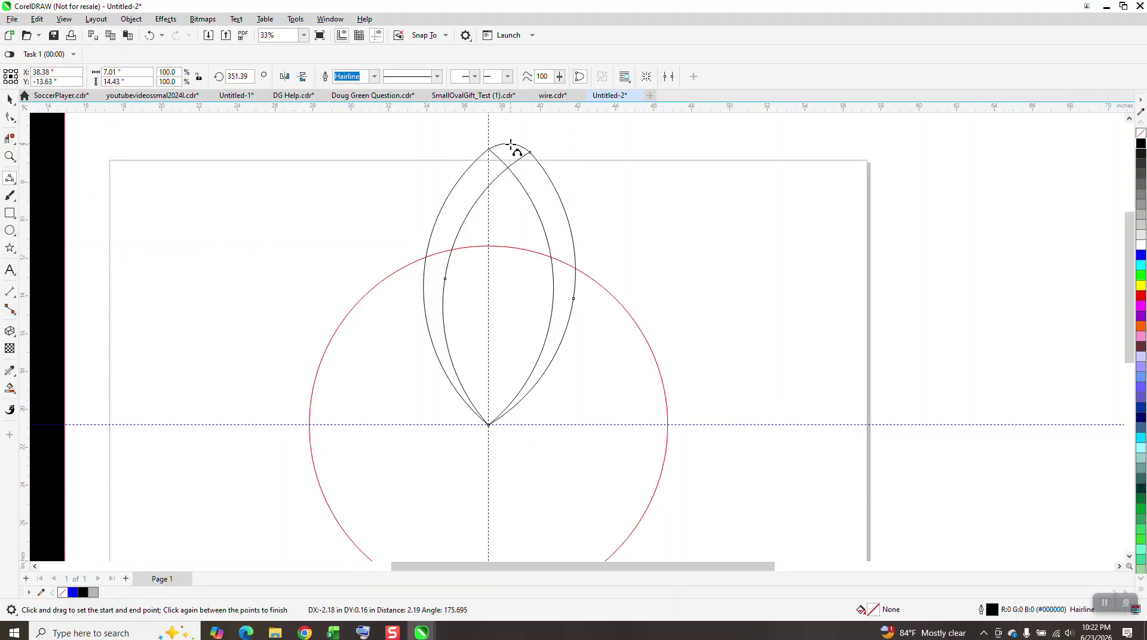
{"action": "left_click", "coordinate": [511, 147]}
- Delete the rotated lens's segment crossing between the upper tips and the circle's segment between the lenses' left edges
{"action": "left_click", "coordinate": [10, 139]}
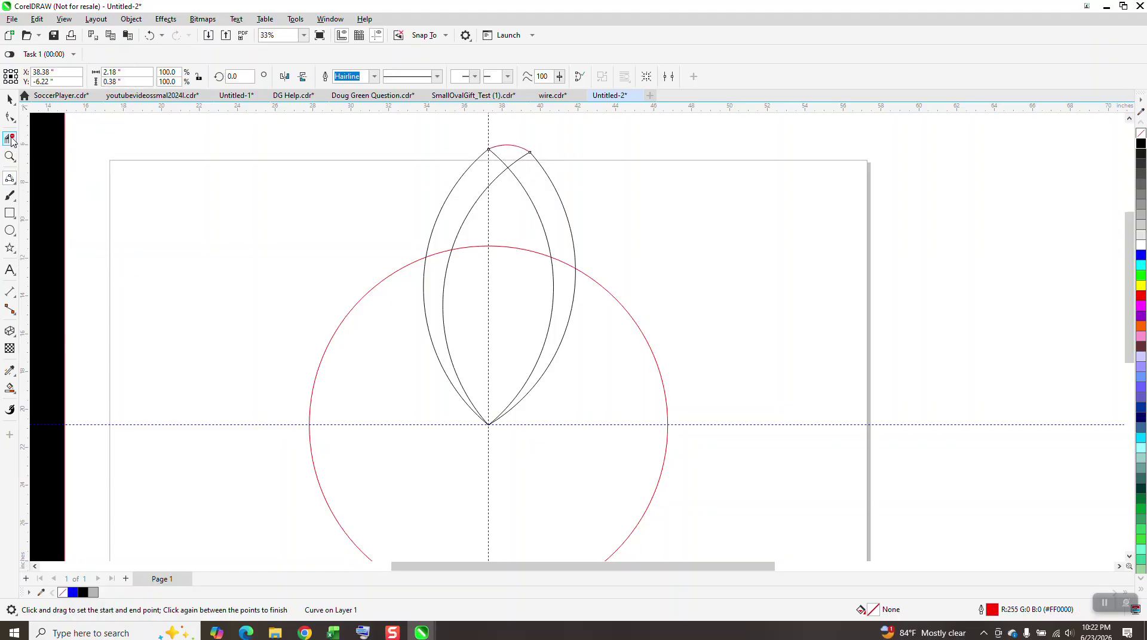
{"action": "left_click", "coordinate": [525, 153]}
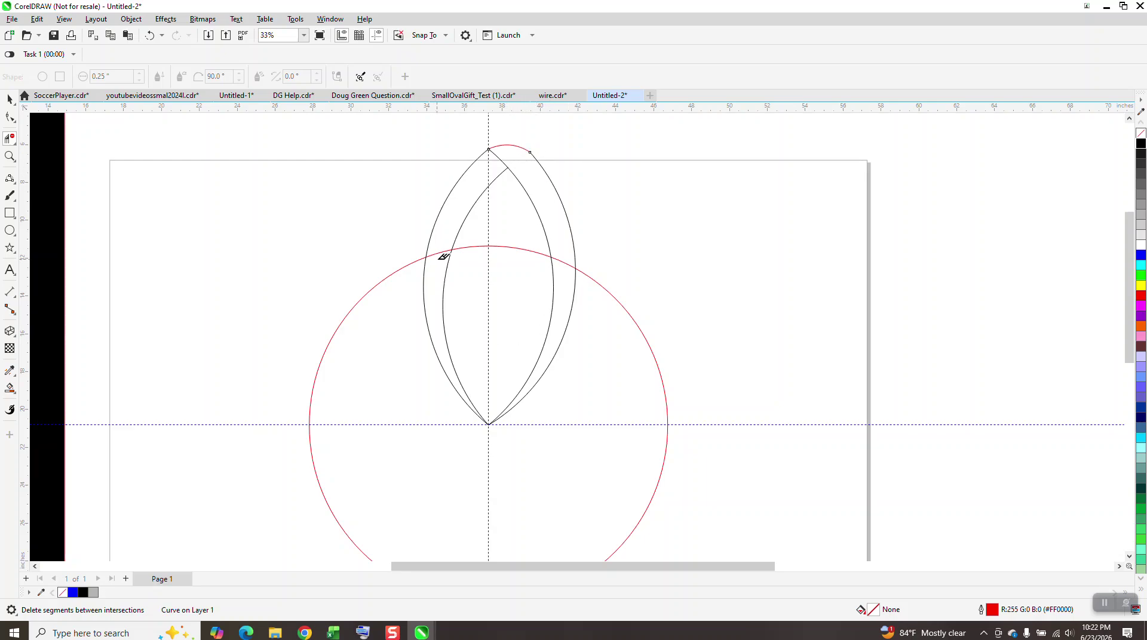
{"action": "scroll", "coordinate": [424, 291], "scroll_direction": "down", "scroll_amount": 1}
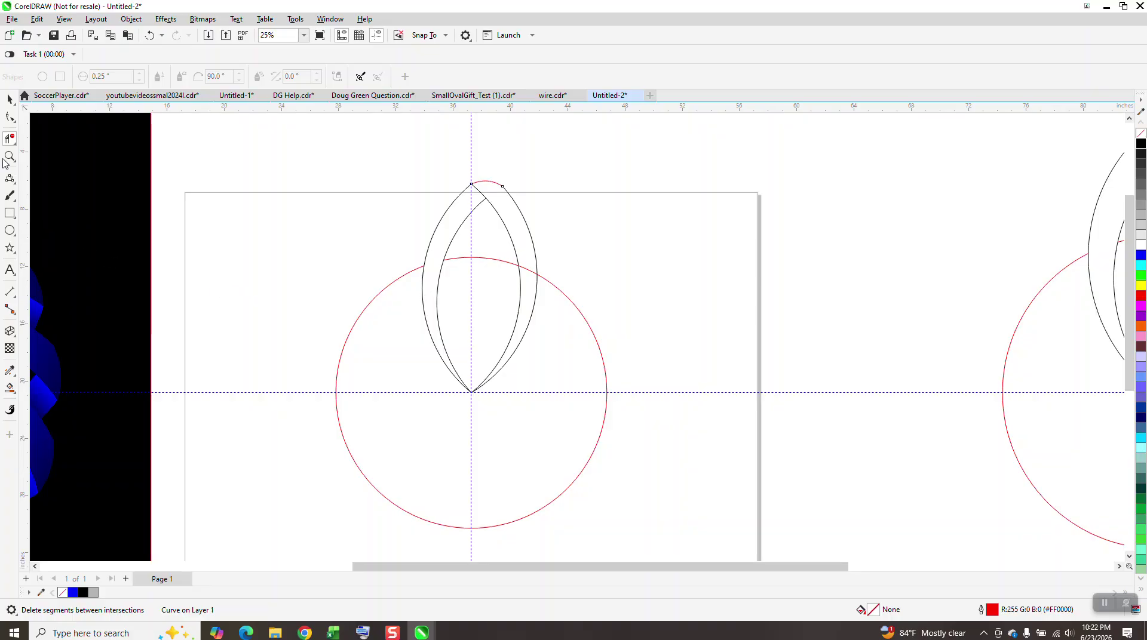
- Group the two lens curves and the connecting arc into one petal
{"action": "left_click", "coordinate": [10, 99]}
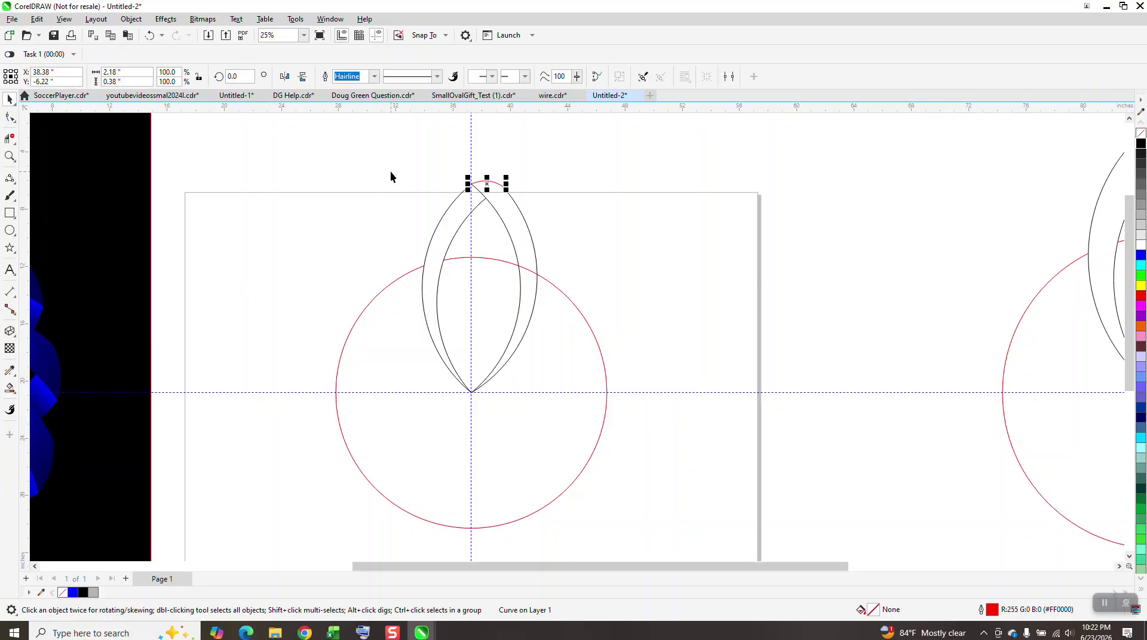
{"action": "left_click_drag", "start_coordinate": [407, 153], "coordinate": [560, 429]}
{"action": "key", "text": "ctrl+g"}
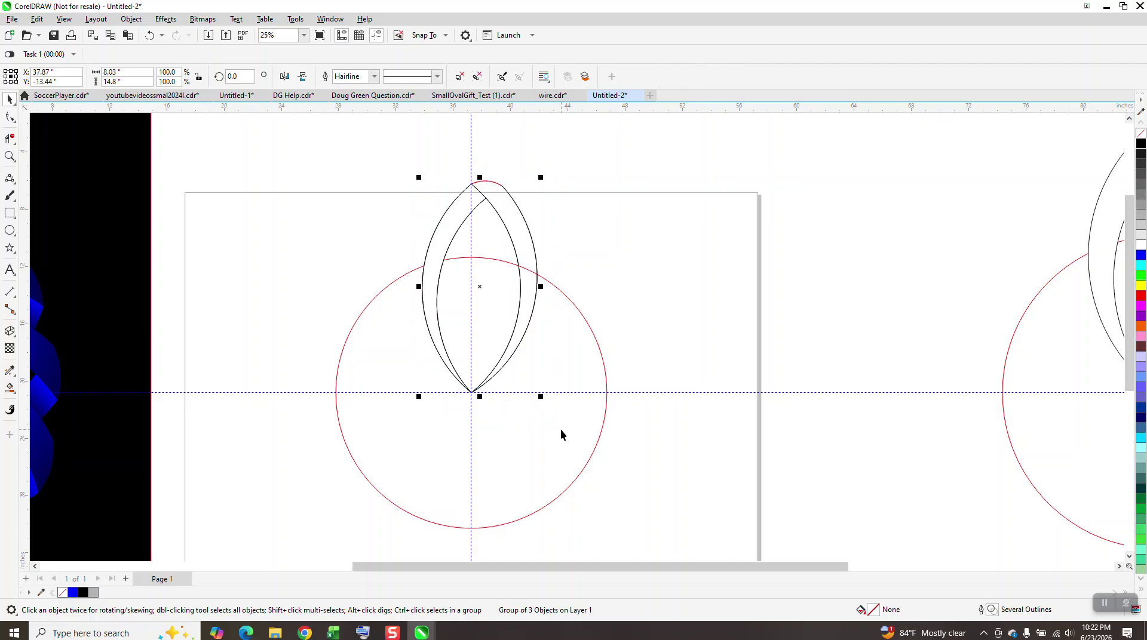
- Create a copy of the petal group rotated 22.5 degrees counterclockwise around its lower tip
{"action": "left_click", "coordinate": [488, 291]}
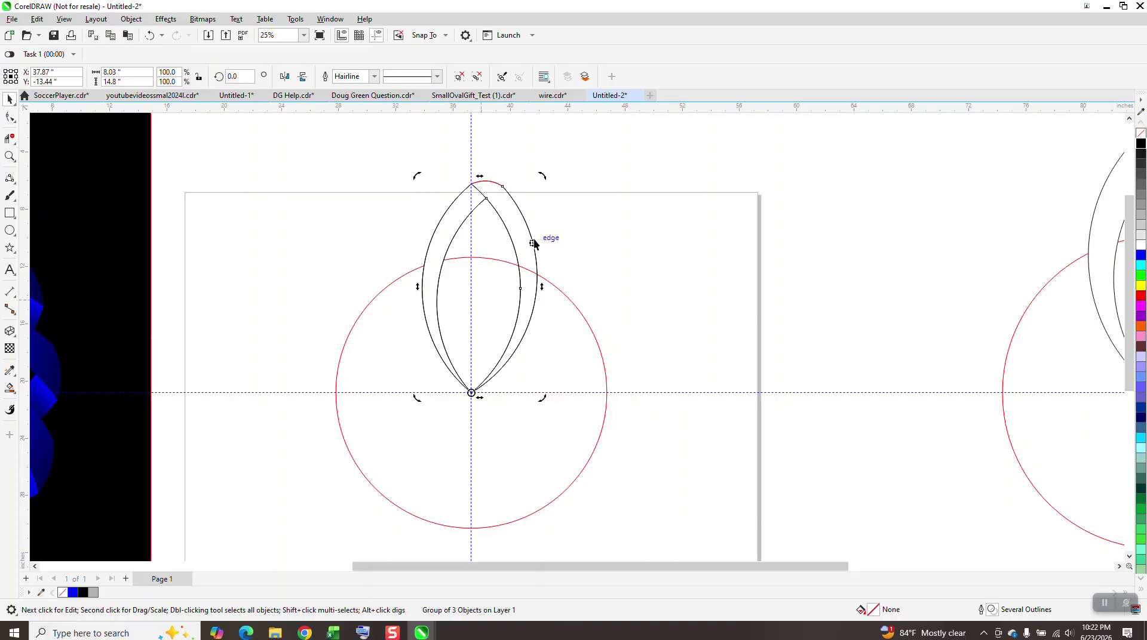
{"action": "left_click_drag", "start_coordinate": [542, 178], "coordinate": [453, 190]}
{"action": "double_click", "coordinate": [251, 81]}
{"action": "type", "text": "22.5"}
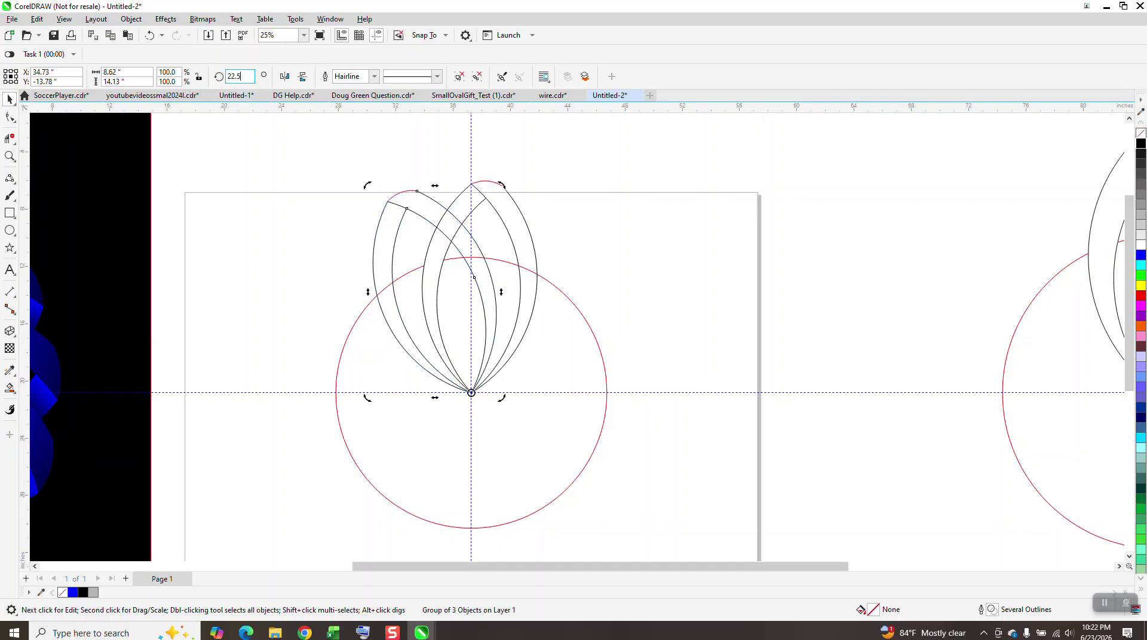
{"action": "key", "text": "Return"}
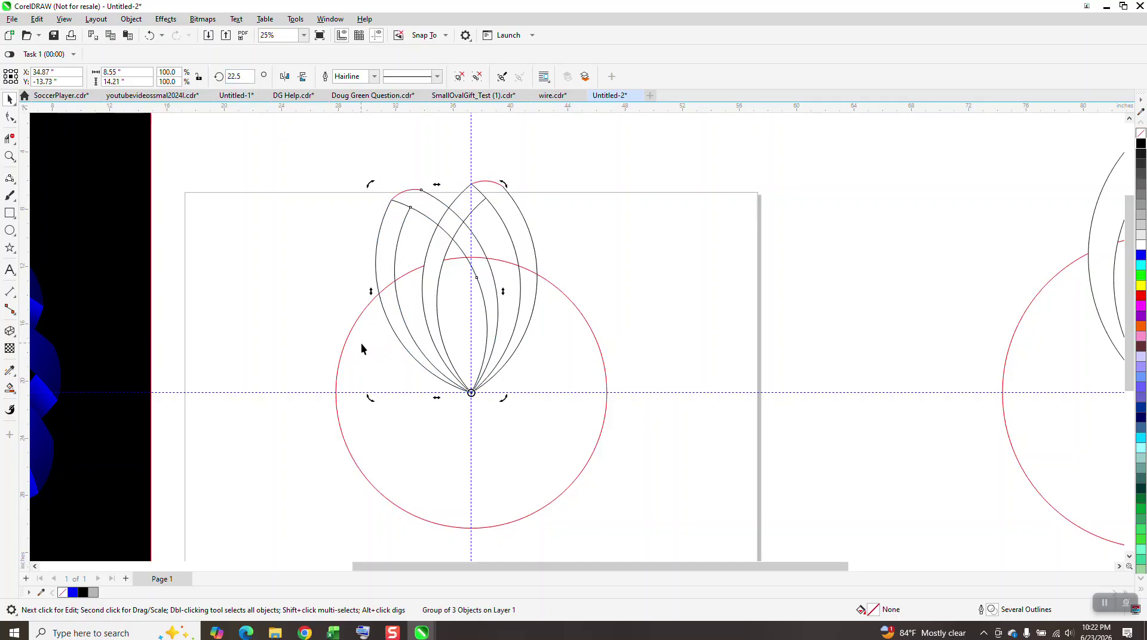
- Delete the circle's segment between the rotated petal's left edges and smart-fill that petal's three visible weave regions with cyan
{"action": "left_click", "coordinate": [5, 141]}
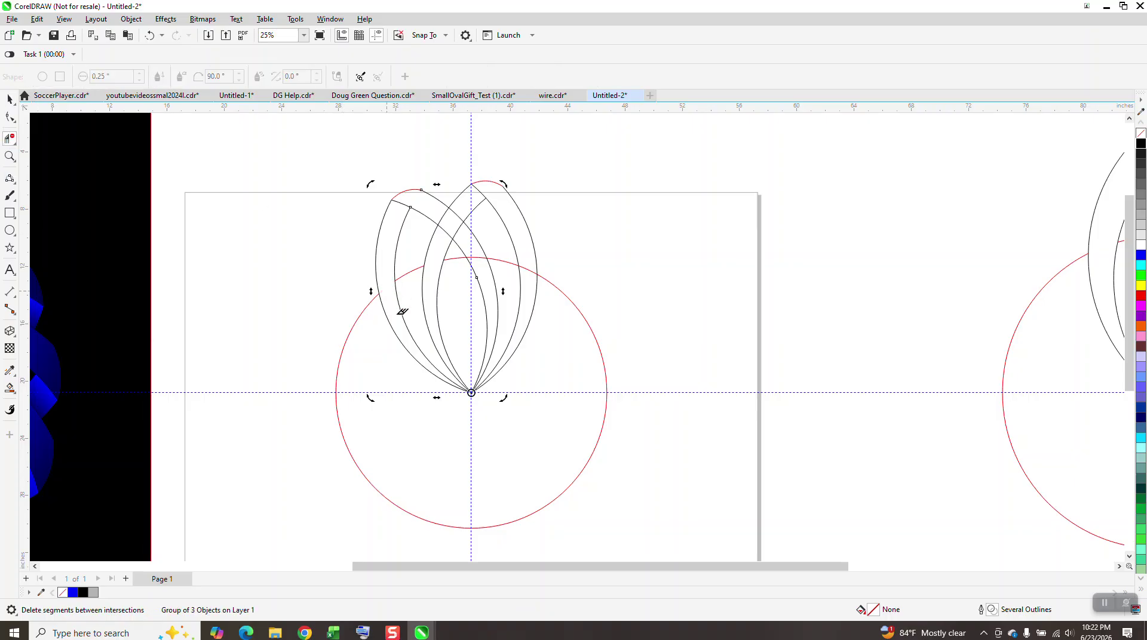
{"action": "left_click", "coordinate": [12, 391]}
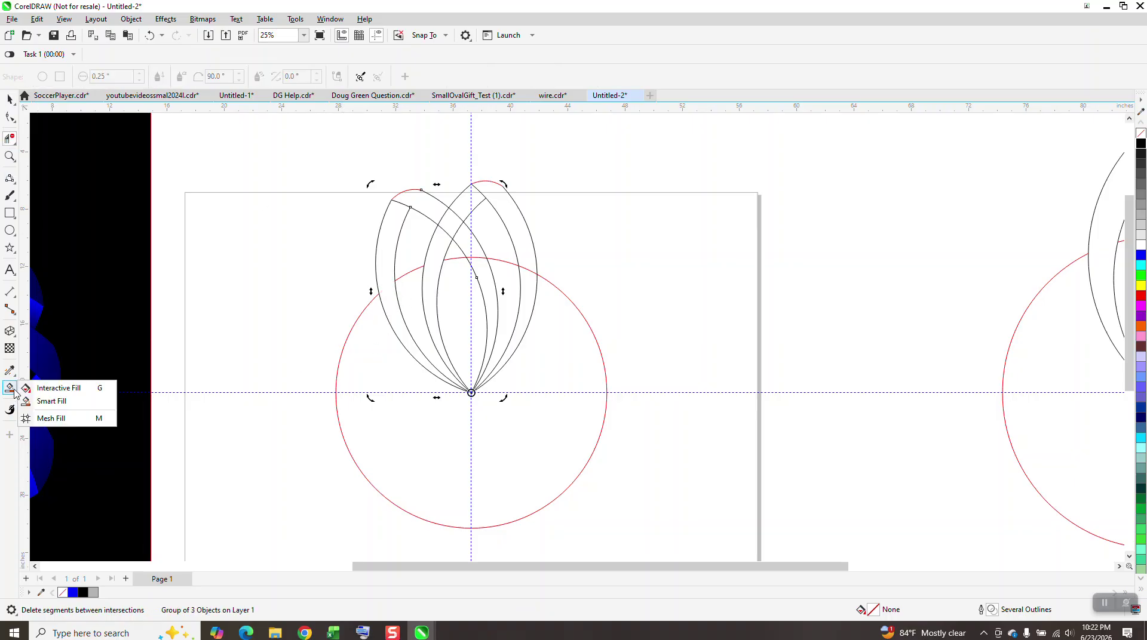
{"action": "left_click", "coordinate": [51, 402]}
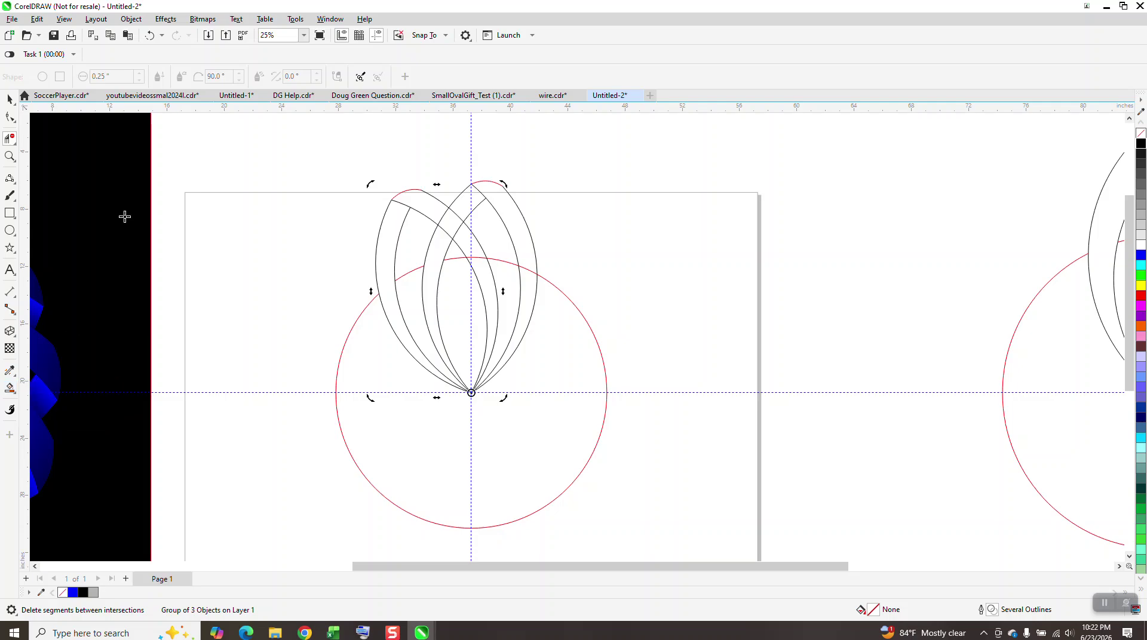
{"action": "left_click", "coordinate": [135, 77]}
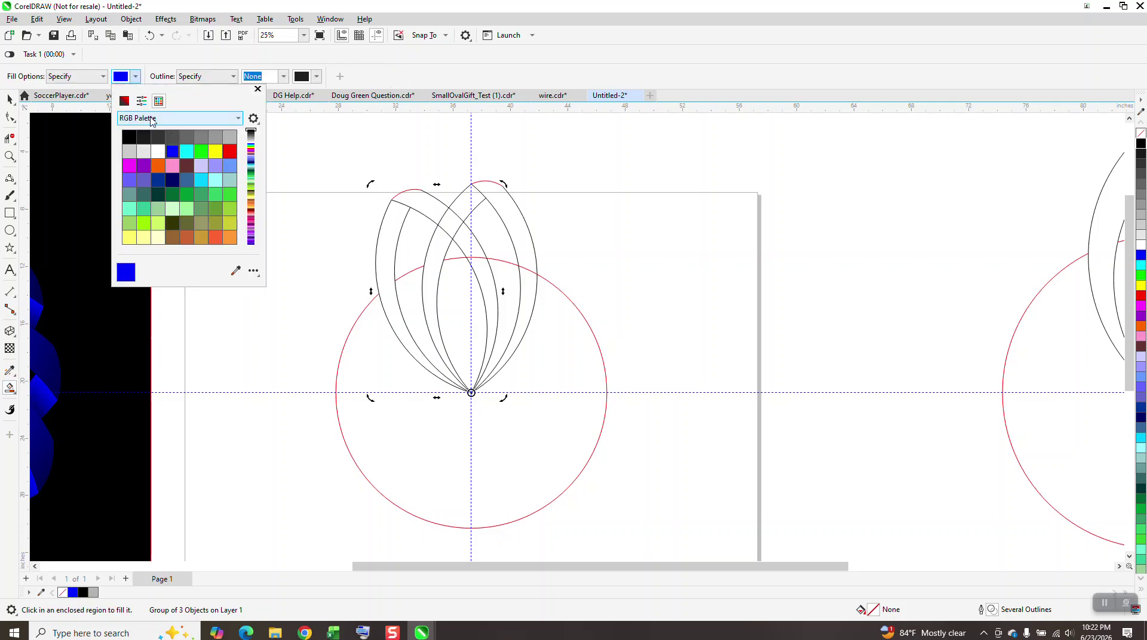
{"action": "left_click", "coordinate": [187, 151]}
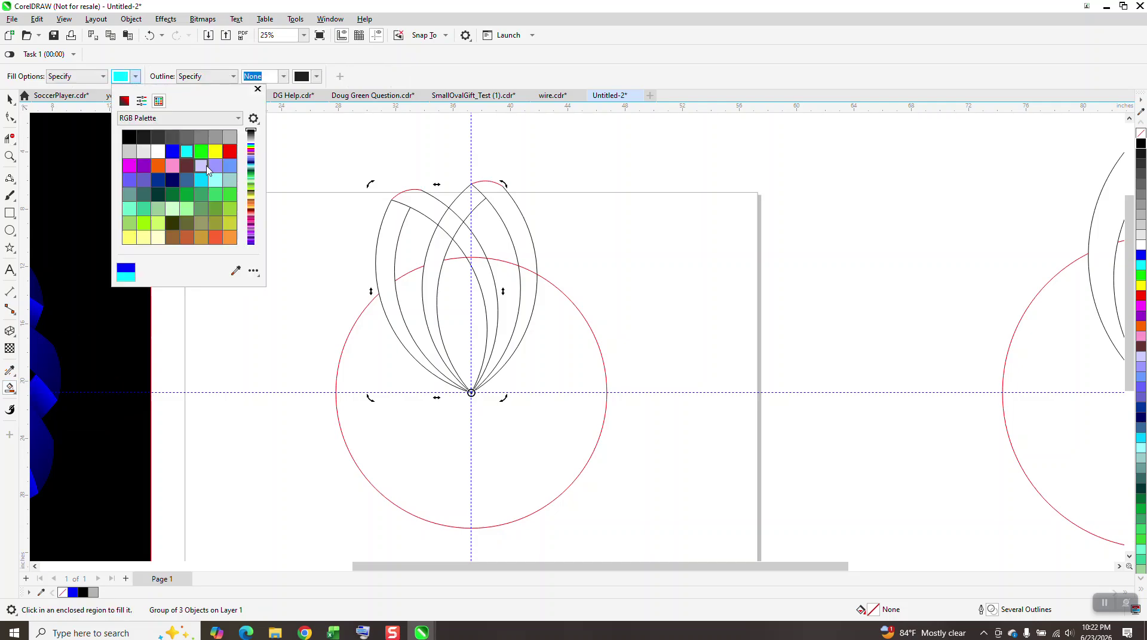
{"action": "left_click", "coordinate": [389, 285]}
{"action": "left_click", "coordinate": [388, 285]}
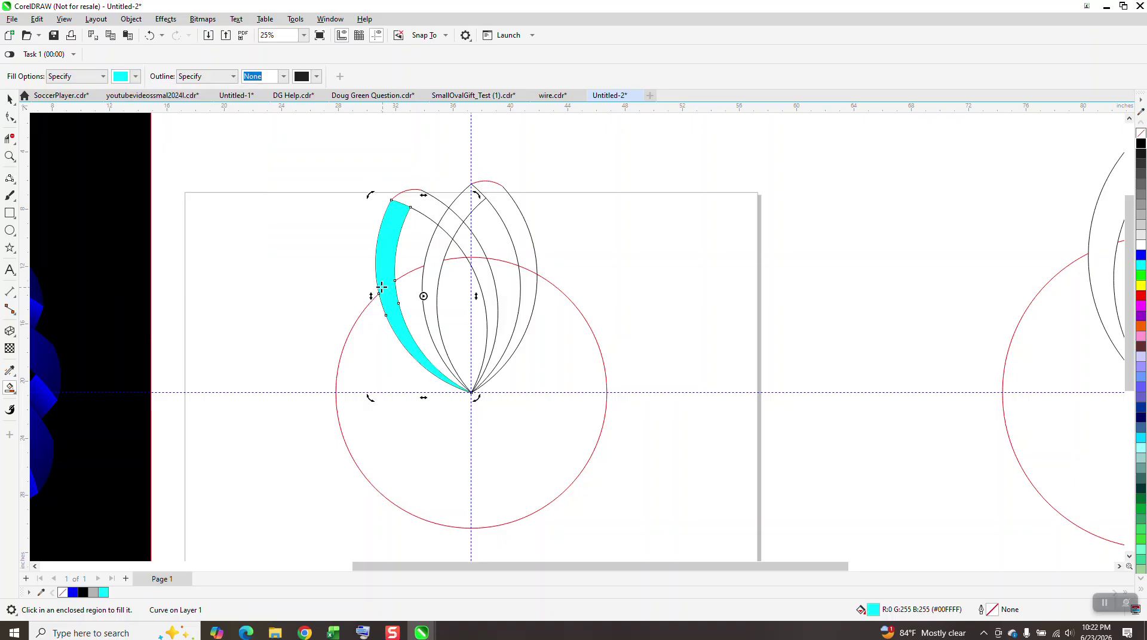
{"action": "left_click", "coordinate": [460, 240]}
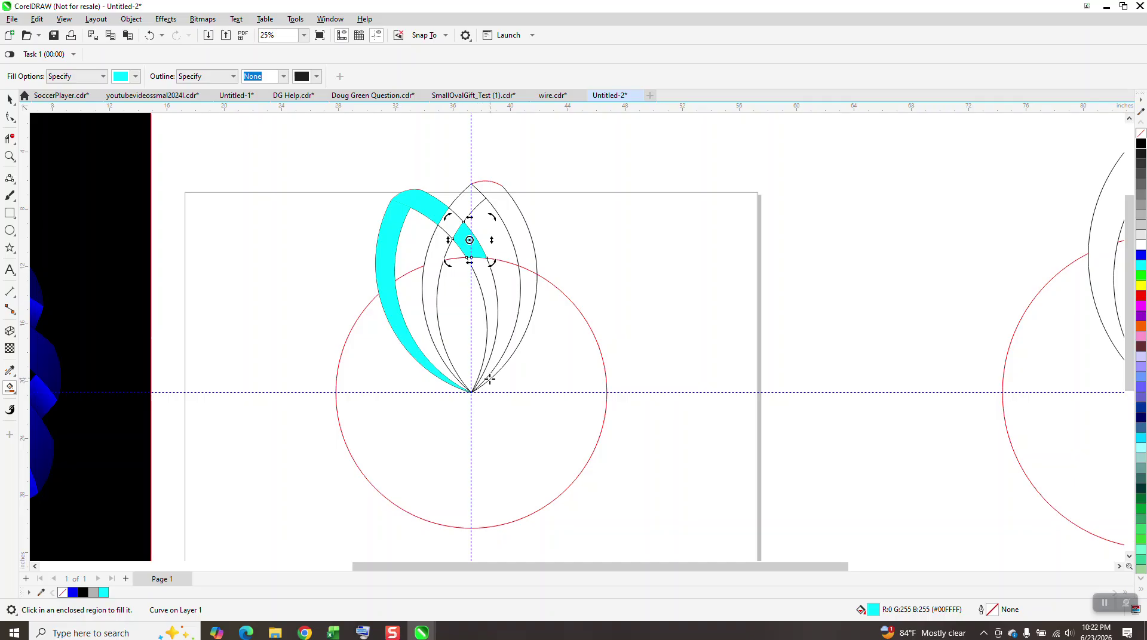
- Move the broken red circle 24 inches to the right, off the petals
{"action": "left_click", "coordinate": [10, 99]}
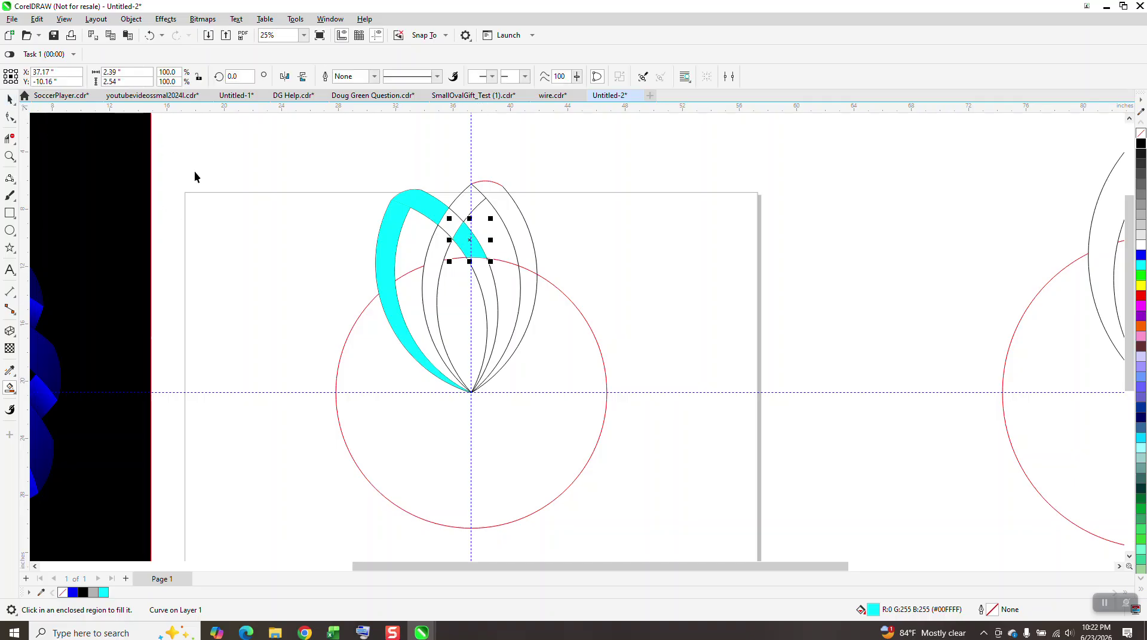
{"action": "left_click", "coordinate": [596, 343]}
{"action": "key", "text": "Right"}
{"action": "key", "text": "Right"}
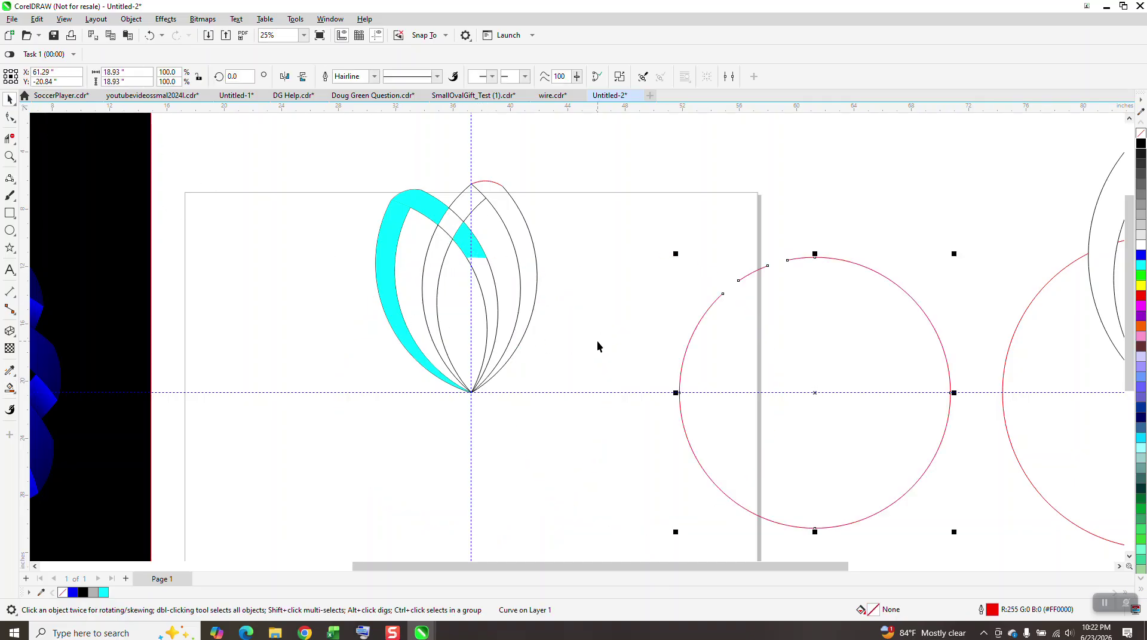
- Move the three cyan-filled pieces 12 inches to the left, one after another, away from the petal outlines
{"action": "left_click", "coordinate": [393, 227]}
{"action": "key", "text": "Left"}
{"action": "left_click", "coordinate": [418, 204]}
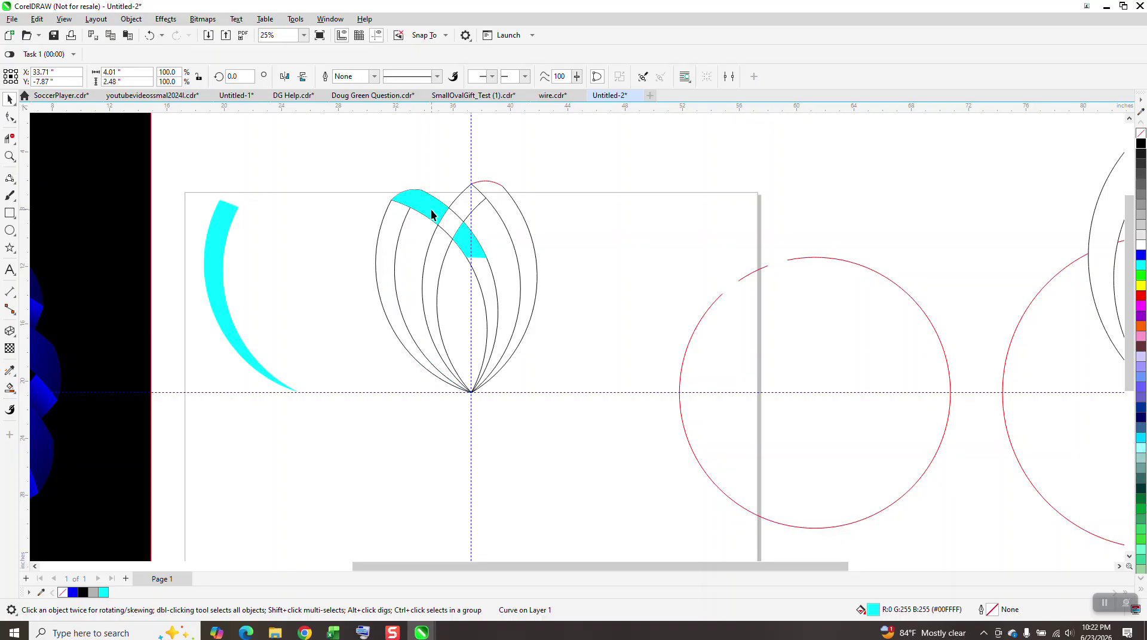
{"action": "key", "text": "Left"}
{"action": "left_click", "coordinate": [469, 243]}
{"action": "key", "text": "Left"}
- Move the two petal outline groups together 48 inches to the right, away from the page
{"action": "left_click_drag", "start_coordinate": [359, 170], "coordinate": [599, 438]}
{"action": "key", "text": "Right"}
{"action": "key", "text": "Right"}
{"action": "key", "text": "Right"}
{"action": "key", "text": "Right"}
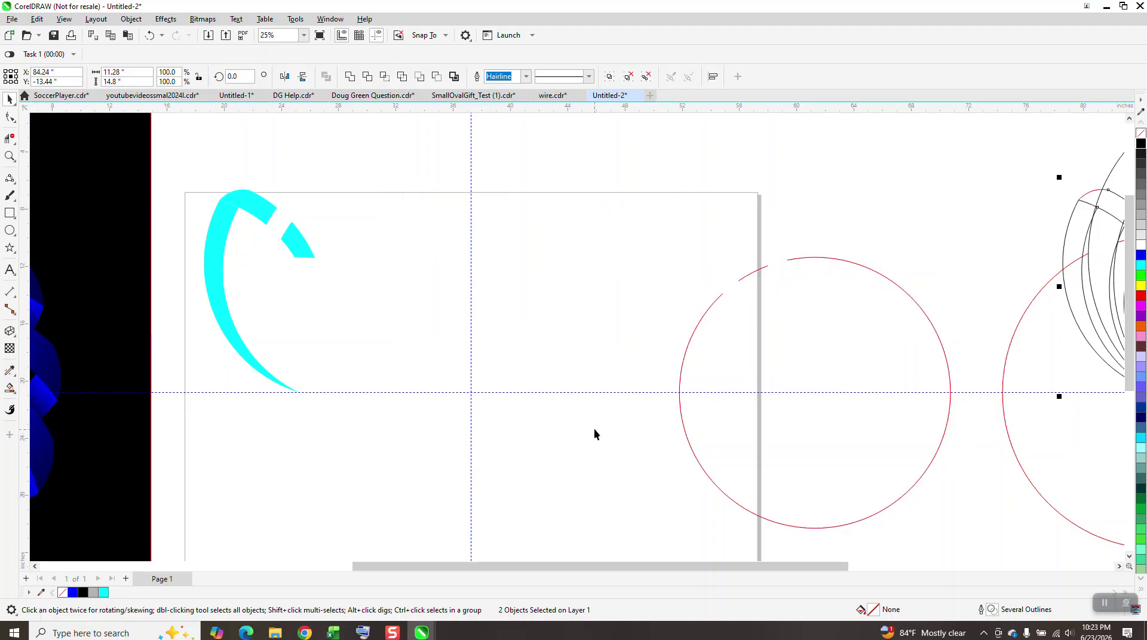
- Move the three cyan pieces together 12 inches to the right, back onto the guideline intersection
{"action": "left_click_drag", "start_coordinate": [422, 421], "coordinate": [446, 425]}
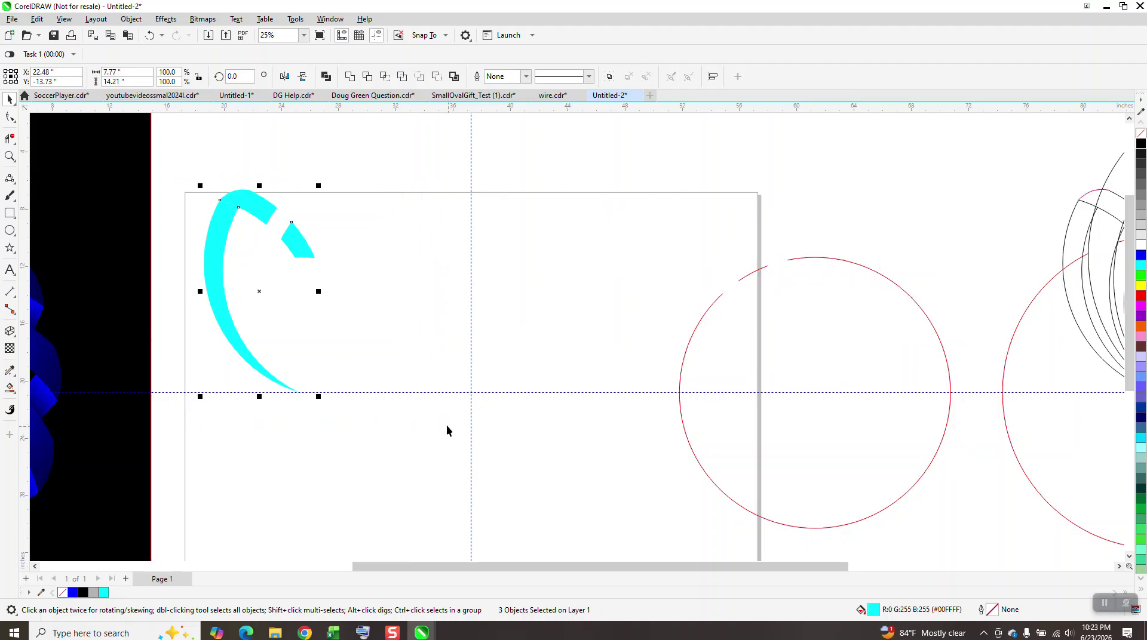
{"action": "key", "text": "Right"}
{"action": "left_click", "coordinate": [526, 264]}
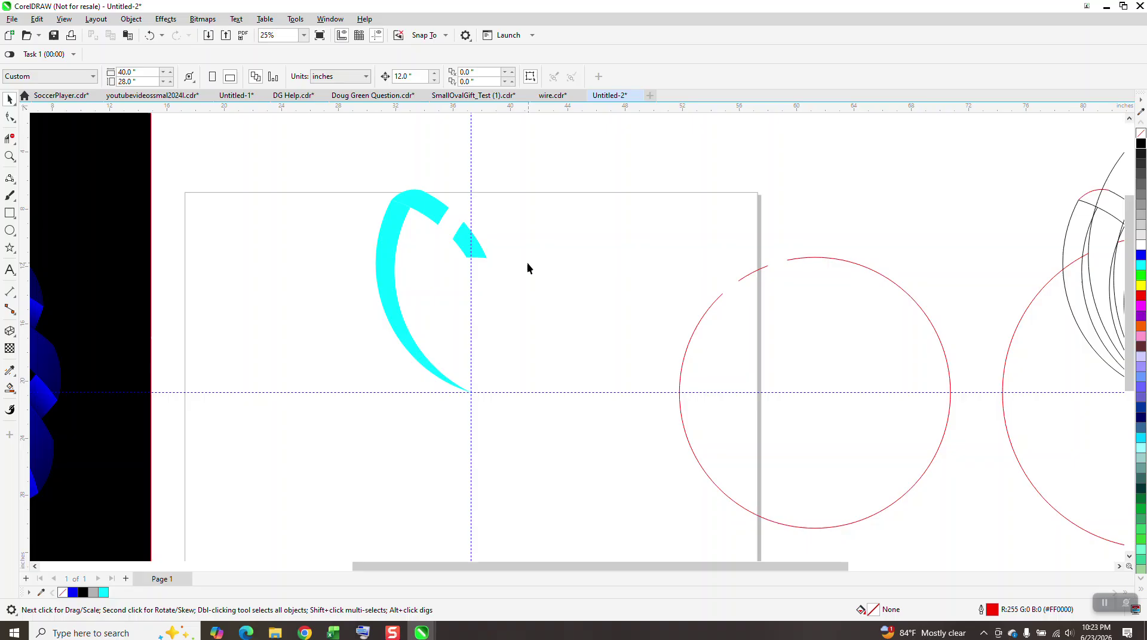
- Apply a vertical fountain fill to the long curved cyan piece, running from cyan near its lower part to blue at its upper end
{"action": "left_click", "coordinate": [394, 245]}
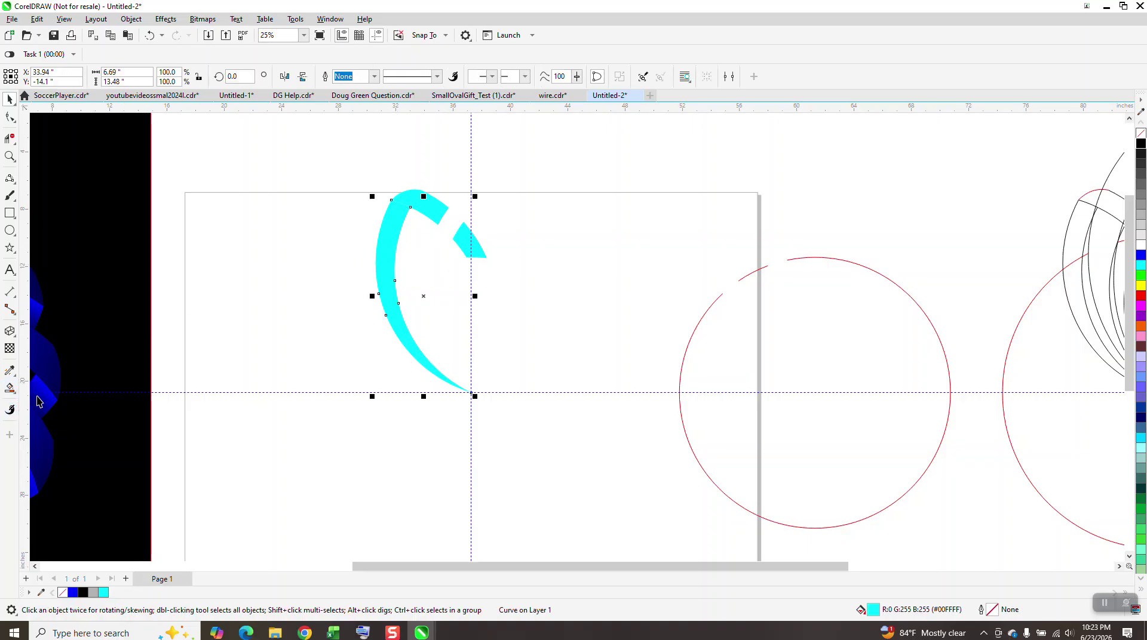
{"action": "left_click", "coordinate": [15, 392]}
{"action": "left_click", "coordinate": [54, 389]}
{"action": "left_click_drag", "start_coordinate": [396, 321], "coordinate": [396, 186]}
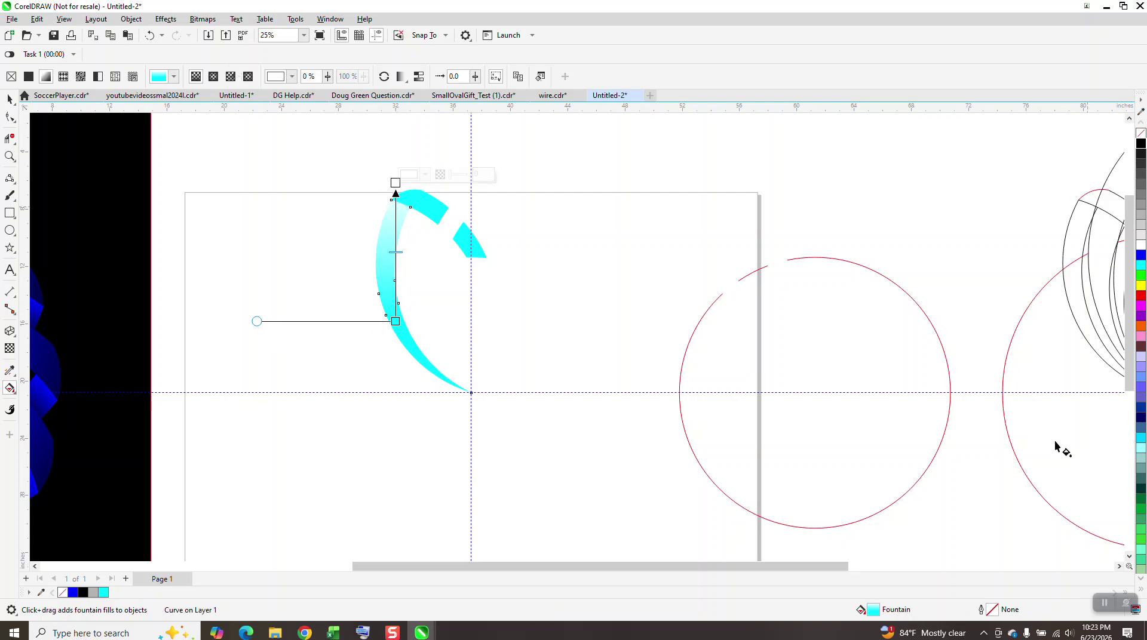
{"action": "left_click_drag", "start_coordinate": [1041, 261], "coordinate": [396, 182]}
- Apply cyan-to-blue fountain fills to the petal's top piece and the small detached piece, with both blue ends facing the gap between them
{"action": "left_click", "coordinate": [441, 213]}
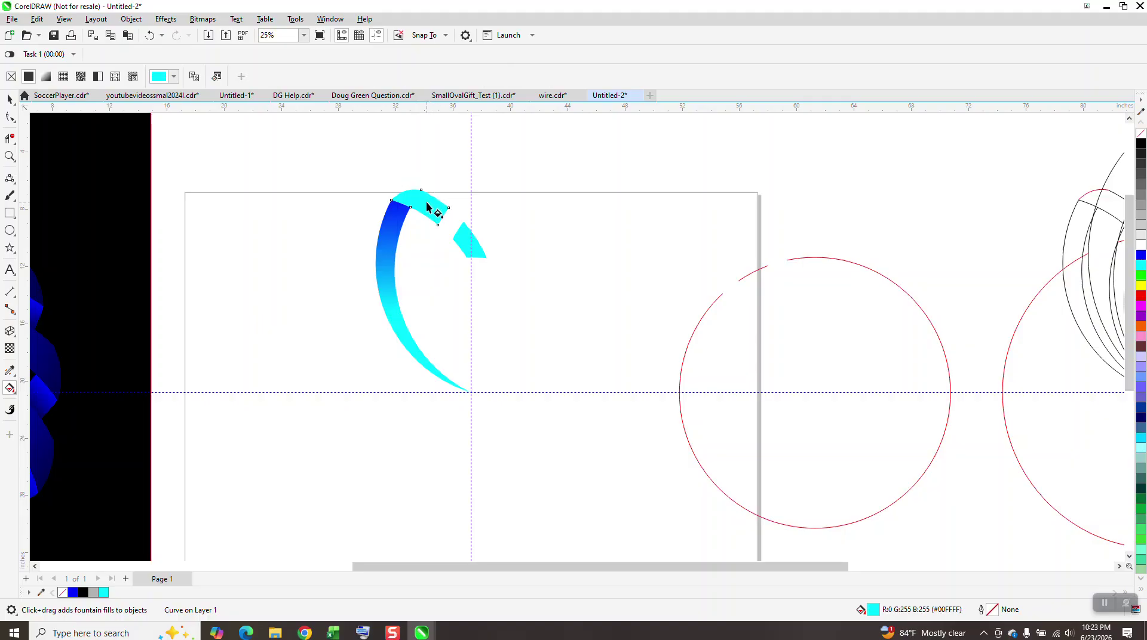
{"action": "left_click_drag", "start_coordinate": [415, 192], "coordinate": [458, 232]}
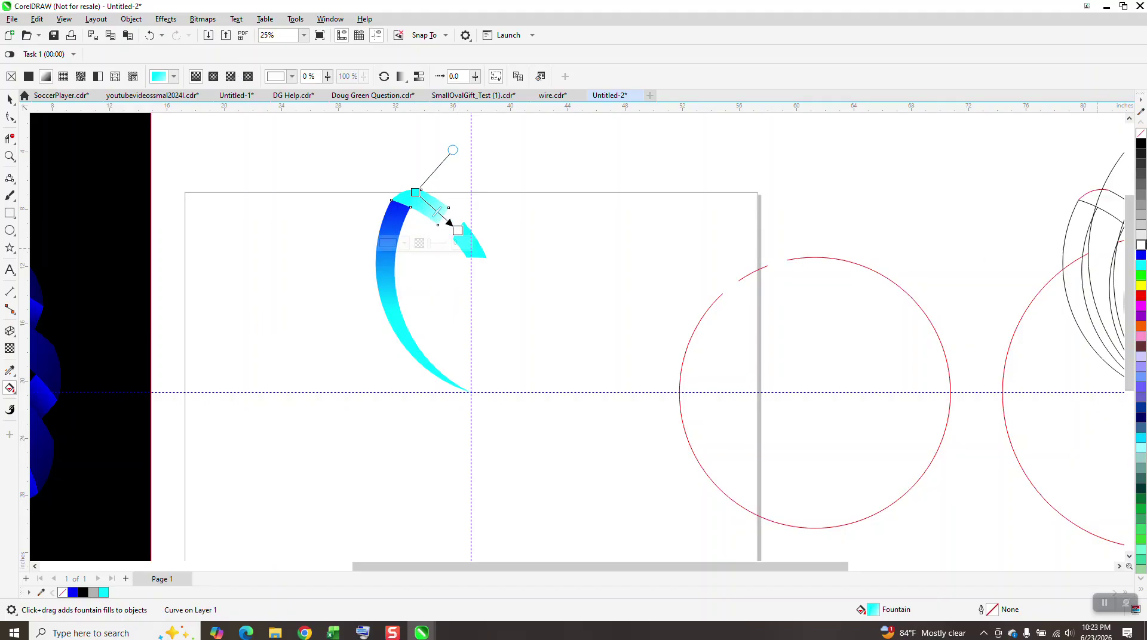
{"action": "left_click_drag", "start_coordinate": [1141, 255], "coordinate": [449, 220]}
{"action": "left_click", "coordinate": [474, 251]}
{"action": "left_click_drag", "start_coordinate": [1141, 255], "coordinate": [445, 213]}
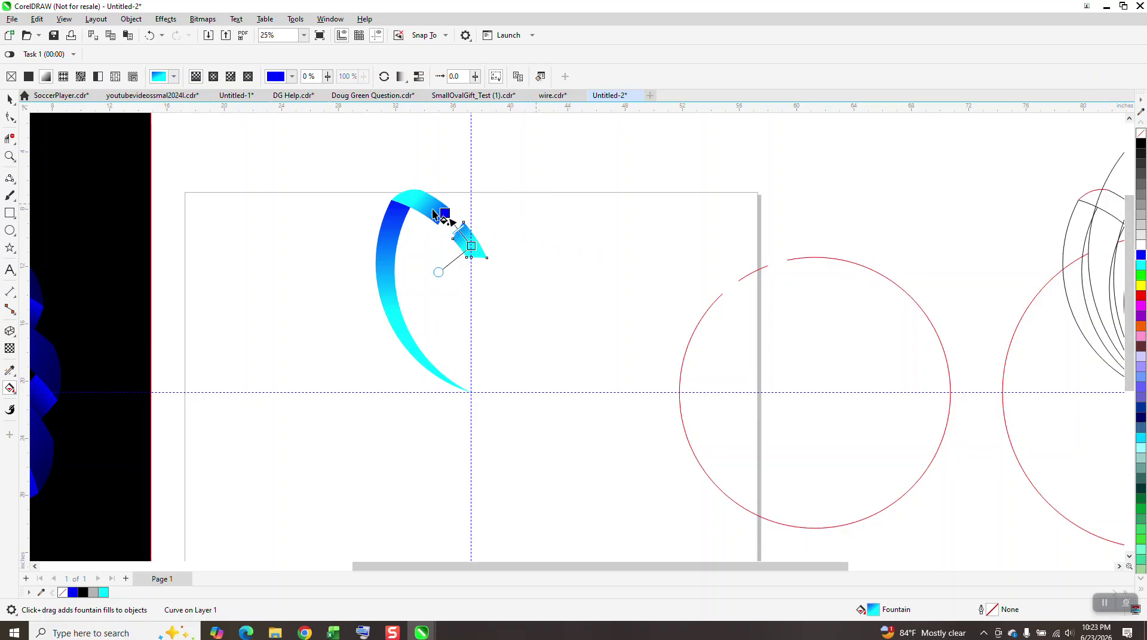
- Group the three gradient pieces and create a copy rotated 22.5 degrees around the petal's lower tip at the guideline intersection
{"action": "left_click", "coordinate": [10, 99]}
{"action": "left_click_drag", "start_coordinate": [353, 173], "coordinate": [553, 458]}
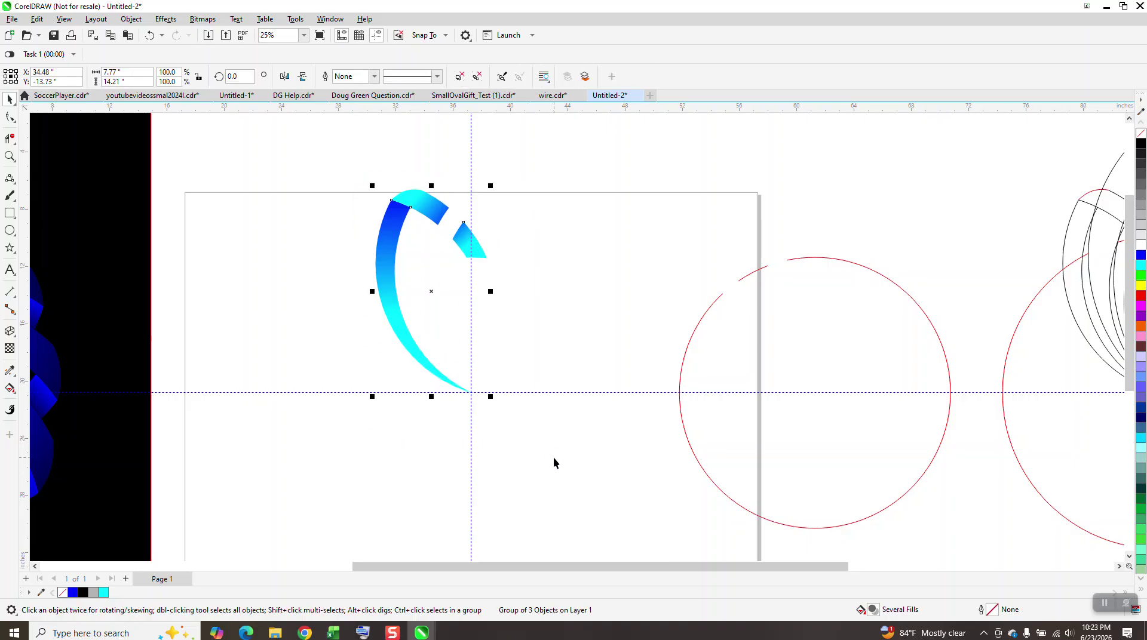
{"action": "left_click", "coordinate": [427, 291]}
{"action": "left_click", "coordinate": [226, 78]}
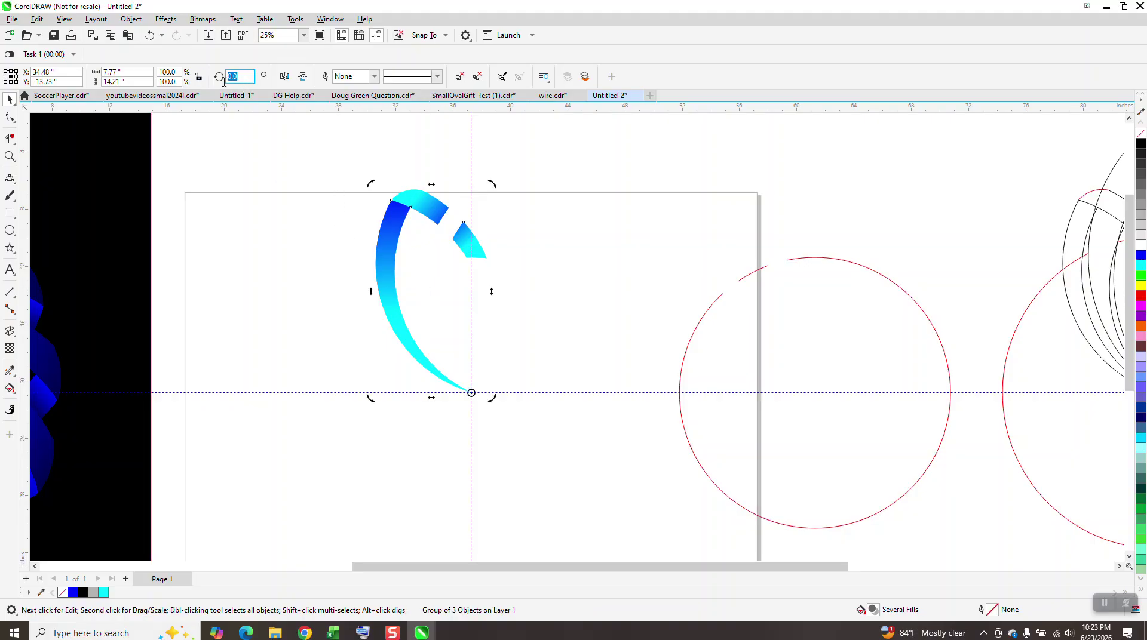
{"action": "type", "text": "22.5"}
{"action": "key", "text": "Return"}
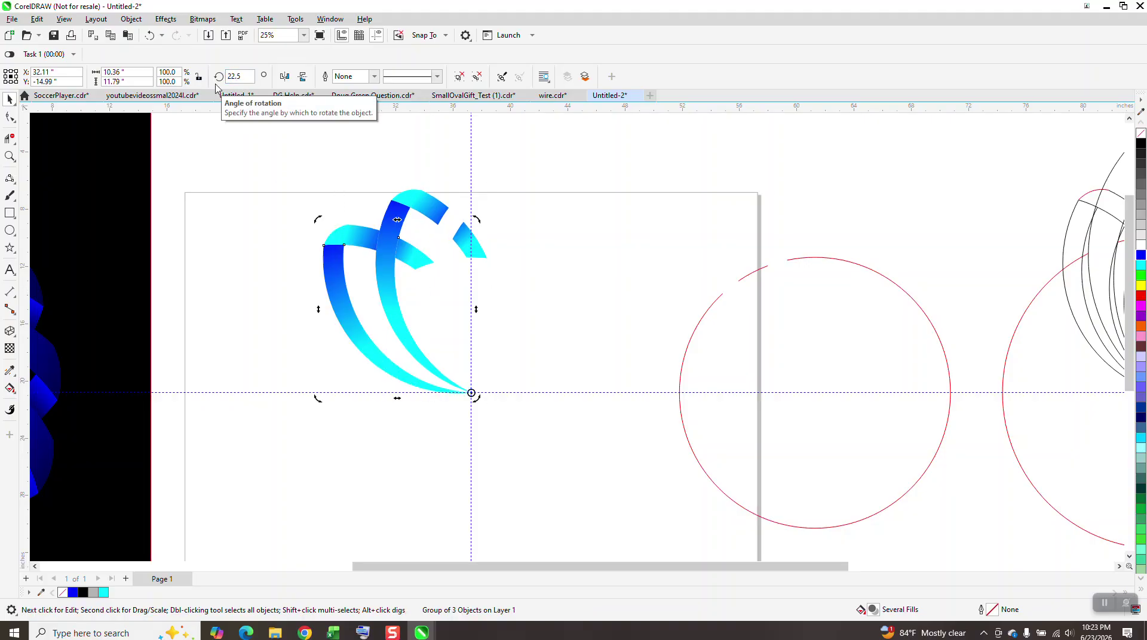
- Repeat the 22.5-degree rotated copy around the guideline intersection until the petals form a complete woven ring
{"action": "key", "text": "ctrl+r"}
{"action": "key", "text": "ctrl+r"}
{"action": "key", "text": "ctrl+r"}
{"action": "key", "text": "ctrl+r"}
{"action": "key", "text": "ctrl+r"}
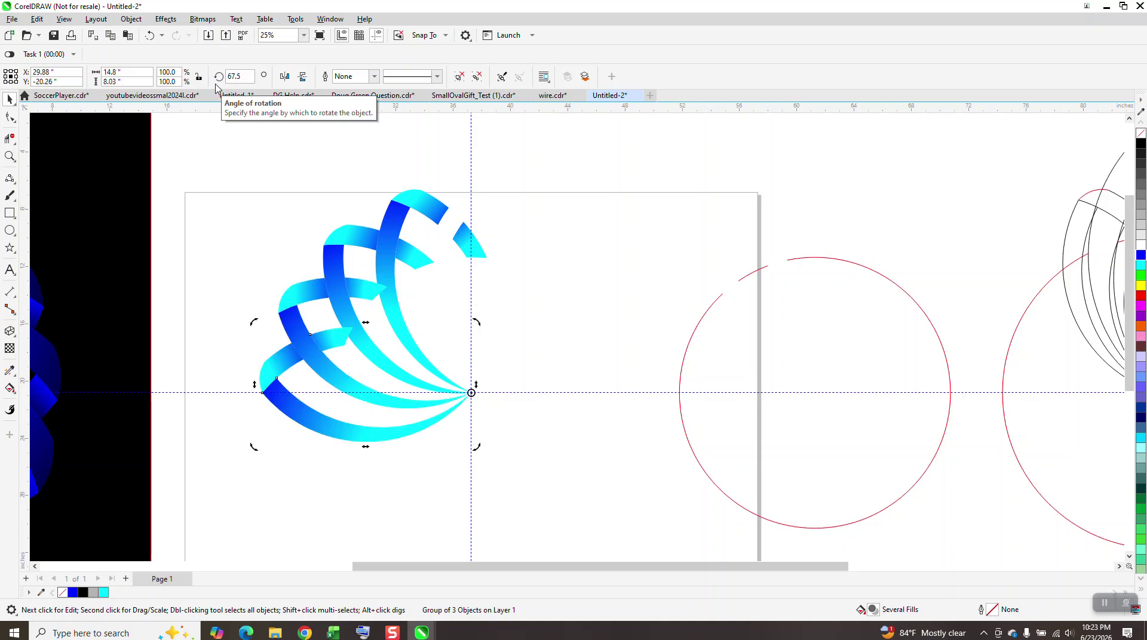
{"action": "key", "text": "ctrl+r"}
{"action": "key", "text": "ctrl+r"}
{"action": "key", "text": "ctrl+r"}
{"action": "key", "text": "ctrl+r"}
{"action": "key", "text": "ctrl+r"}
{"action": "key", "text": "ctrl+r"}
{"action": "key", "text": "ctrl+r"}
{"action": "key", "text": "ctrl+r"}
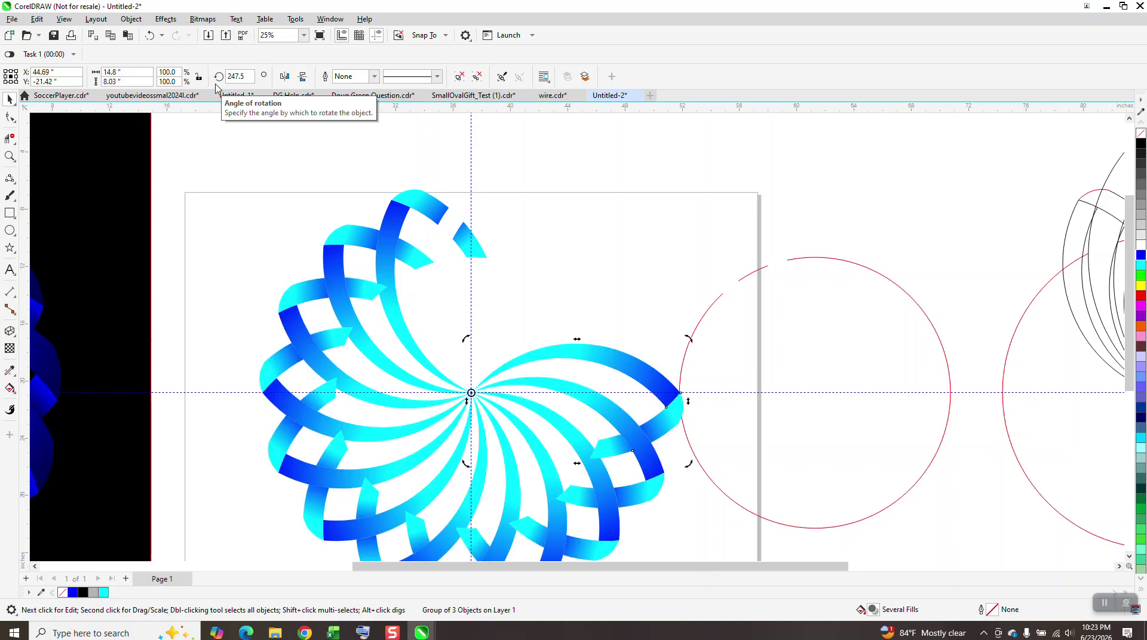
{"action": "key", "text": "ctrl+r"}
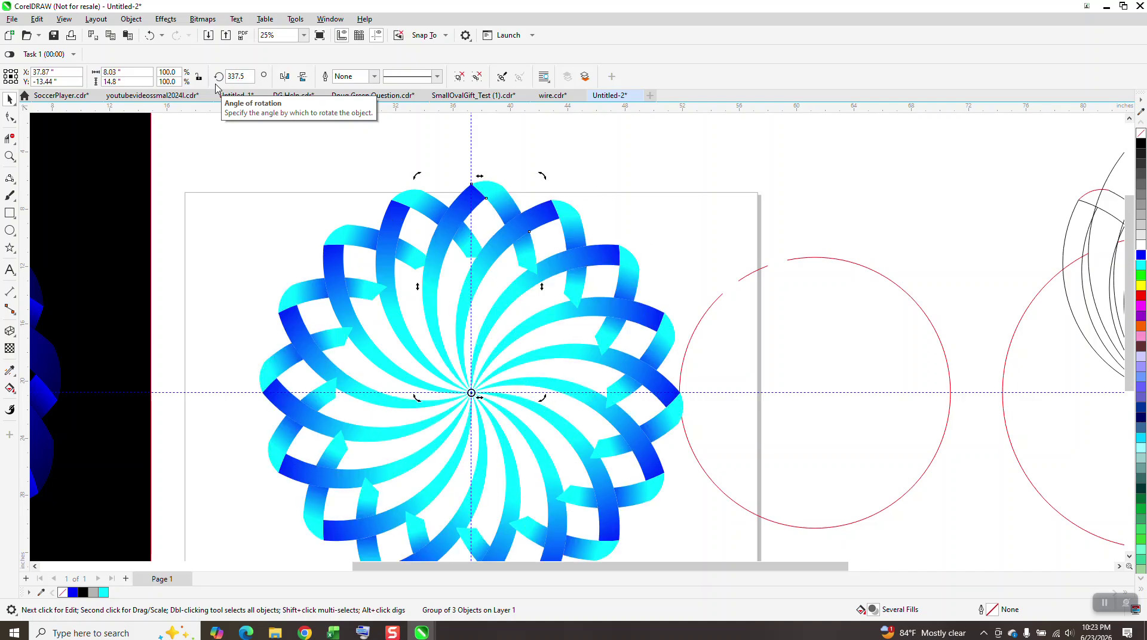
{"action": "scroll", "coordinate": [461, 302], "scroll_direction": "down", "scroll_amount": 1}
{"action": "scroll", "coordinate": [508, 273], "scroll_direction": "down", "scroll_amount": 1}
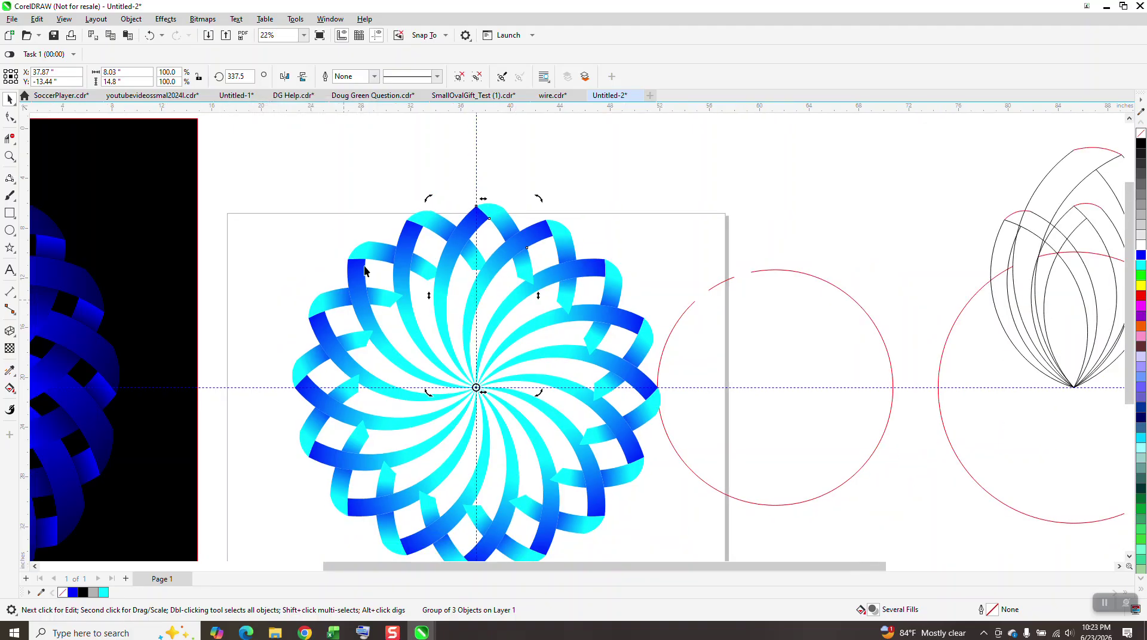
{"action": "scroll", "coordinate": [365, 270], "scroll_direction": "down", "scroll_amount": 2}
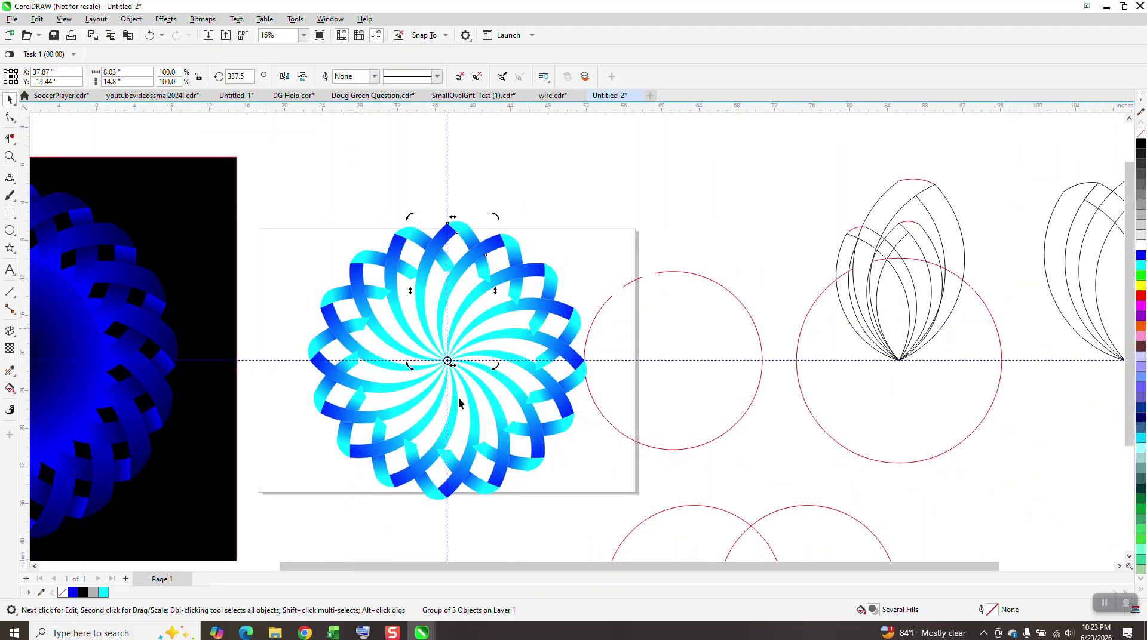
- Draw a circle about 18.8 inches across beside the ring and set its width to 18.93 inches, matching the broken red circle
{"action": "left_click", "coordinate": [673, 318]}
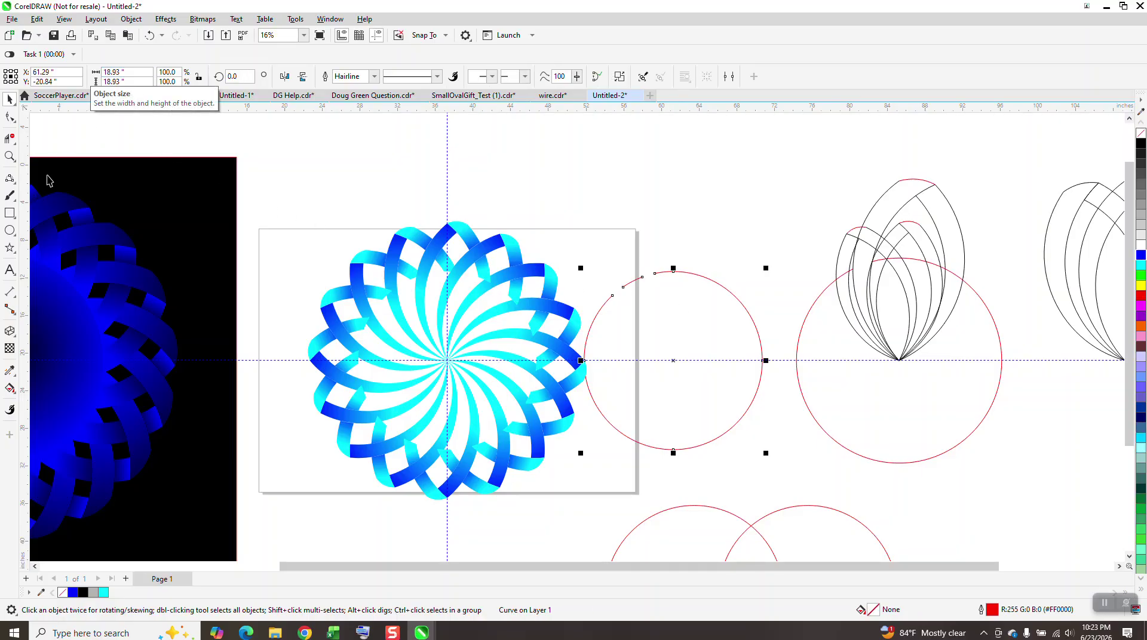
{"action": "left_click", "coordinate": [9, 214]}
{"action": "left_click_drag", "start_coordinate": [800, 141], "coordinate": [620, 321]}
{"action": "double_click", "coordinate": [119, 73]}
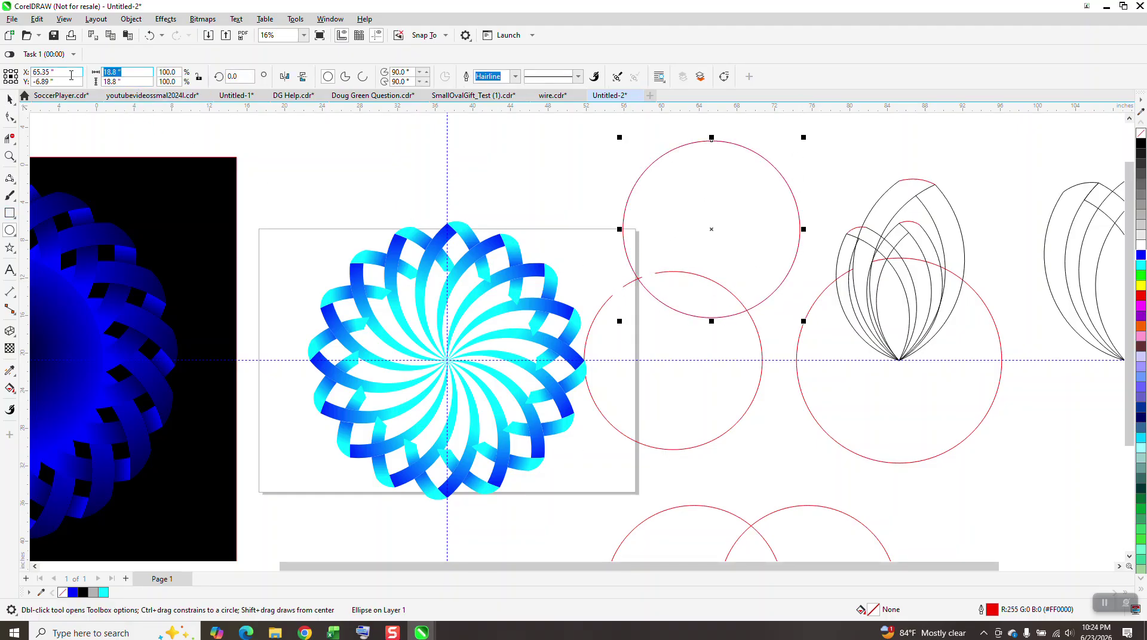
{"action": "type", "text": "18.93"}
{"action": "key", "text": "Return"}
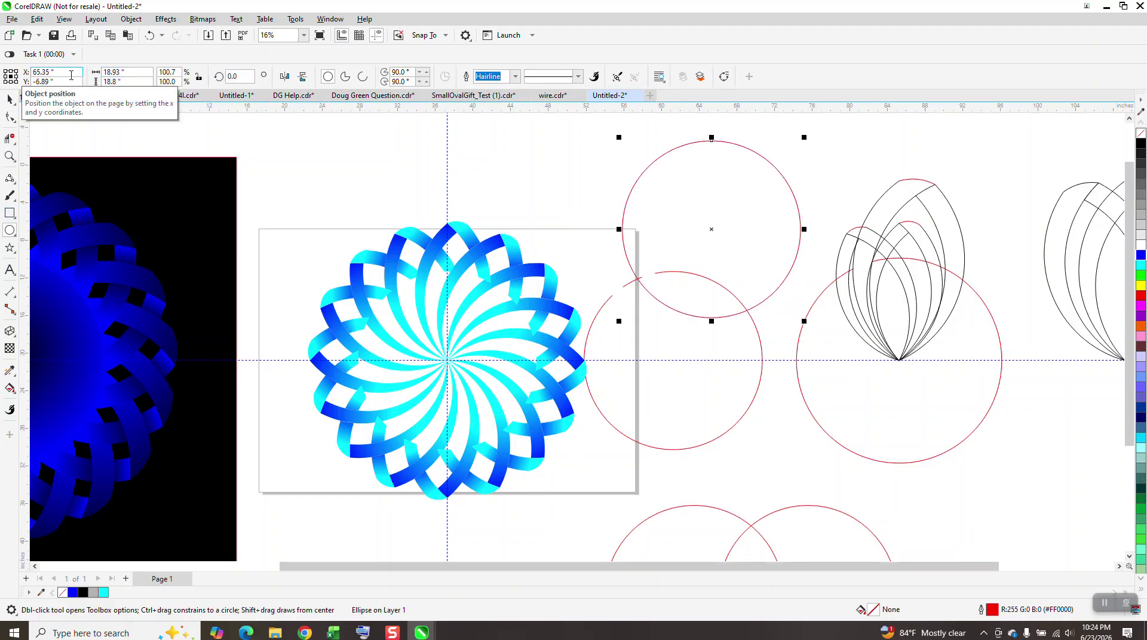
- Center the new circle on the page over the ring and give it a solid blue fill with no outline
{"action": "key", "text": "p"}
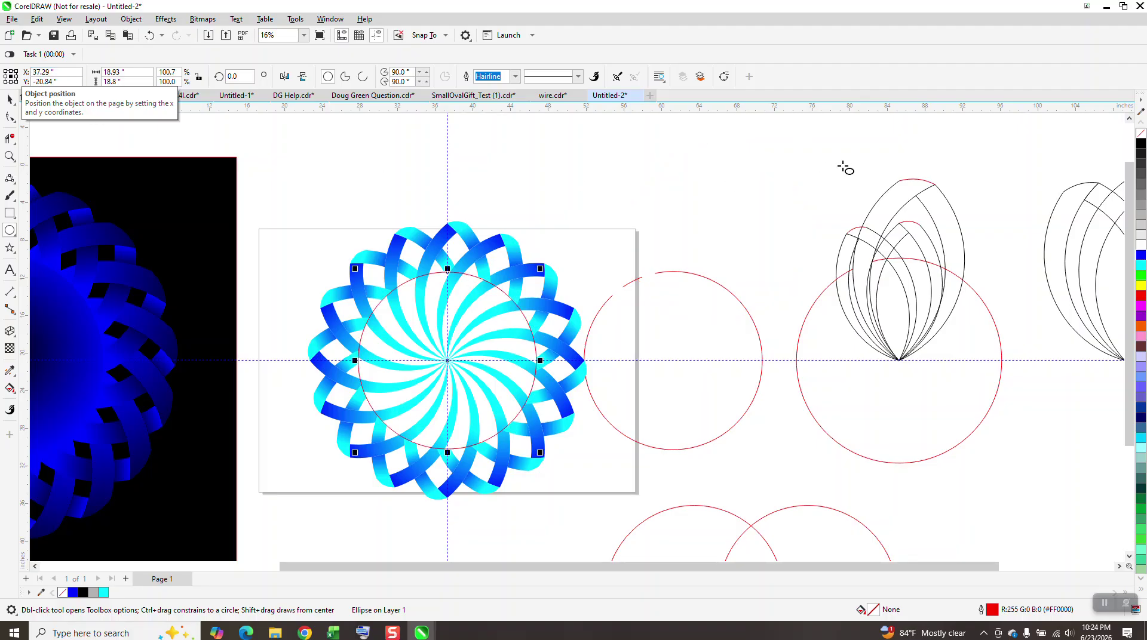
{"action": "left_click", "coordinate": [1141, 256]}
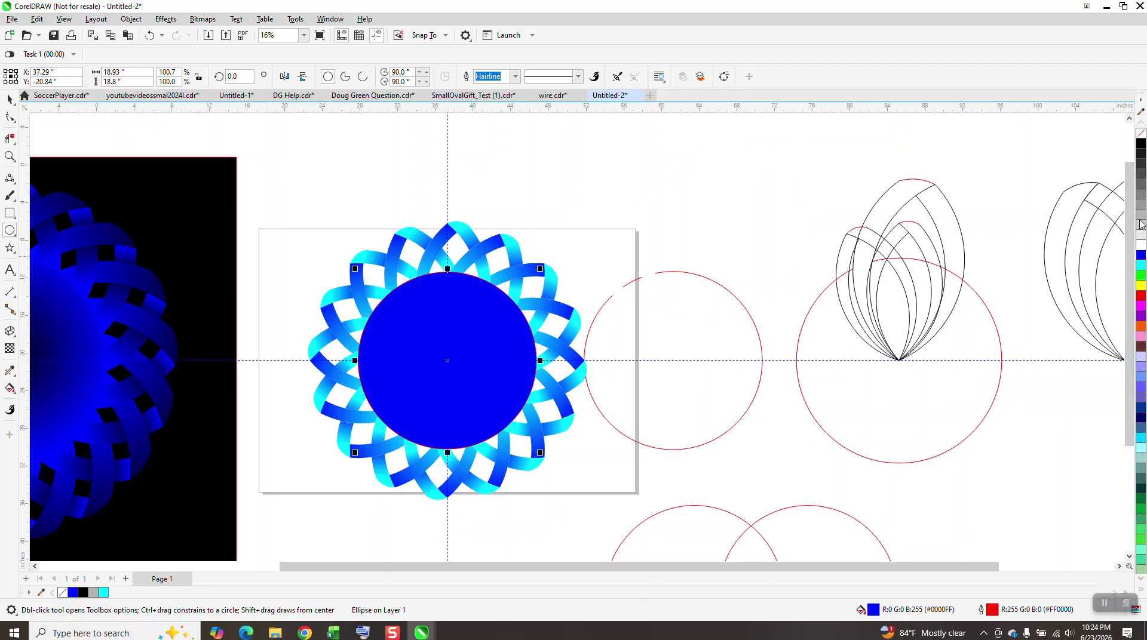
{"action": "right_click", "coordinate": [1142, 135]}
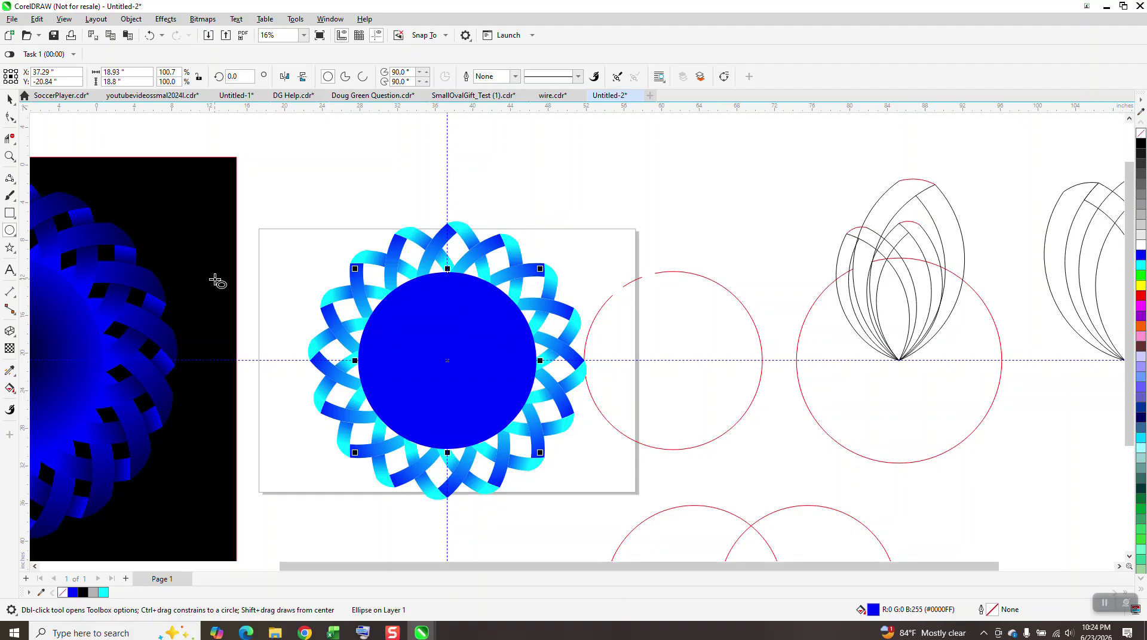
- Delete the leftover broken red circle beside the ring
{"action": "left_click", "coordinate": [10, 99]}
{"action": "left_click", "coordinate": [667, 273]}
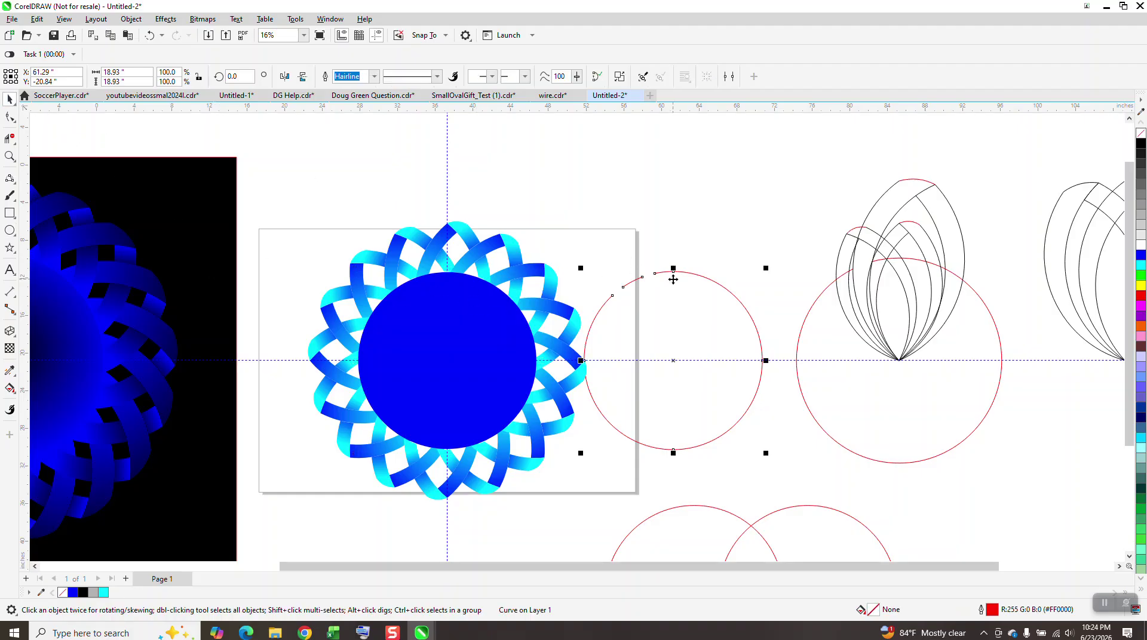
{"action": "key", "text": "Delete"}
- Apply an elliptical fountain fill to the blue centre circle and centre the gradient on the guideline intersection
{"action": "left_click", "coordinate": [478, 374]}
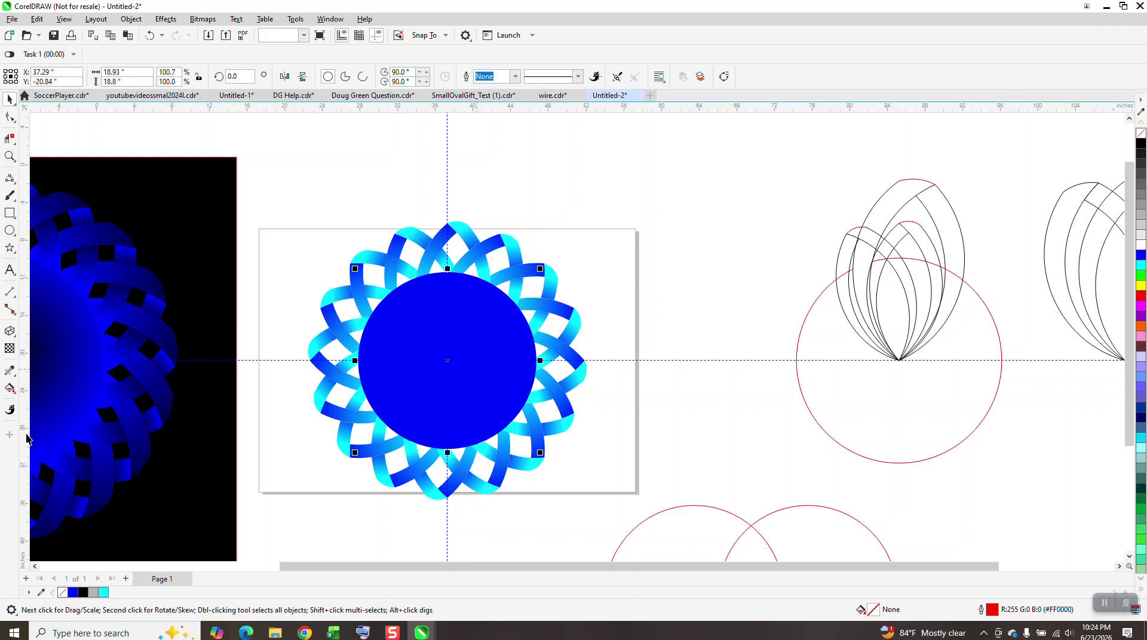
{"action": "left_click", "coordinate": [17, 396]}
{"action": "left_click", "coordinate": [45, 387]}
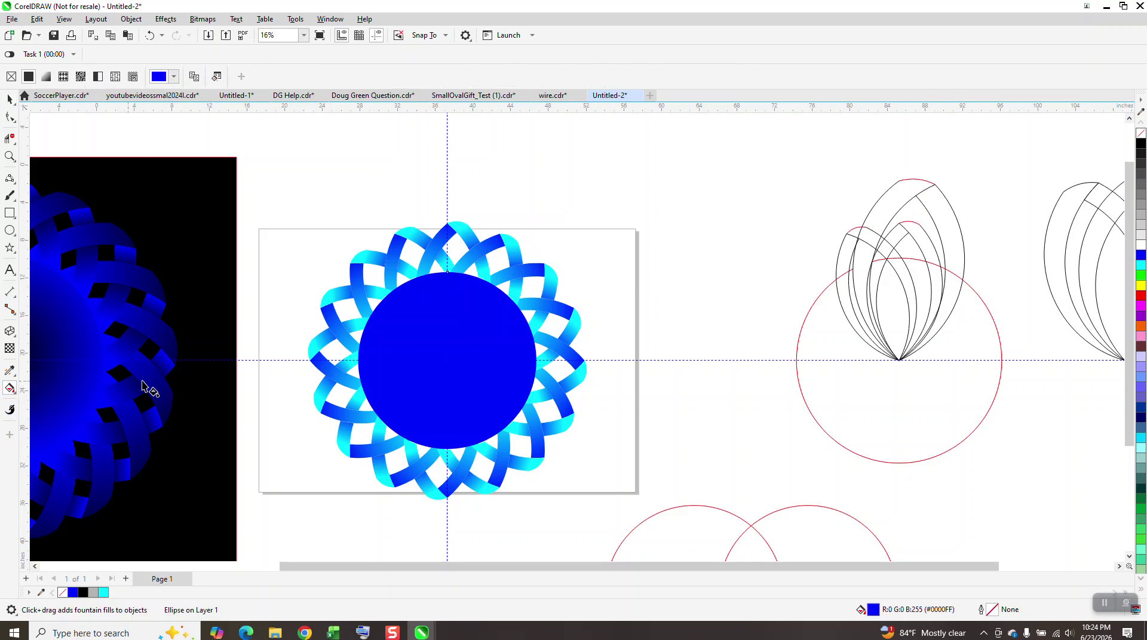
{"action": "left_click_drag", "start_coordinate": [428, 394], "coordinate": [519, 362]}
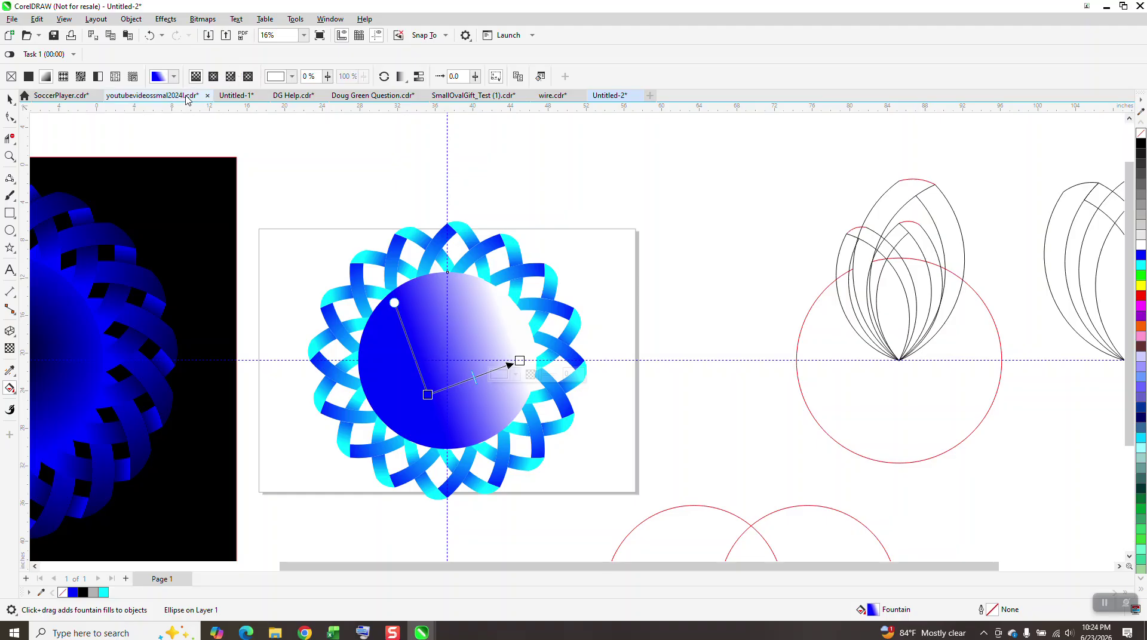
{"action": "left_click", "coordinate": [213, 76]}
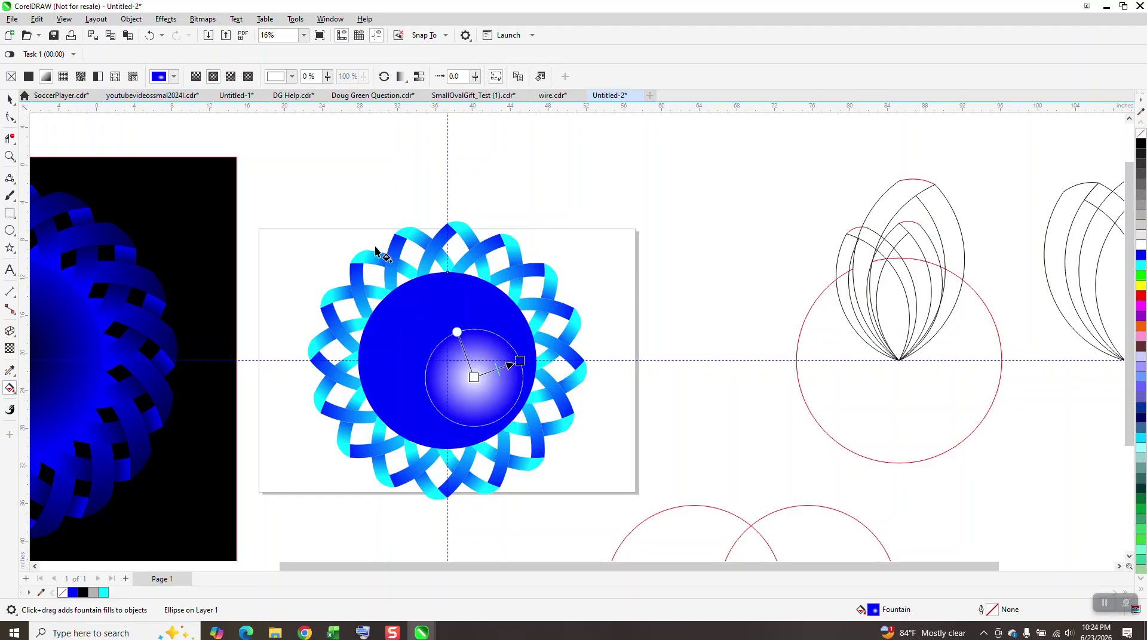
{"action": "left_click_drag", "start_coordinate": [473, 377], "coordinate": [448, 361]}
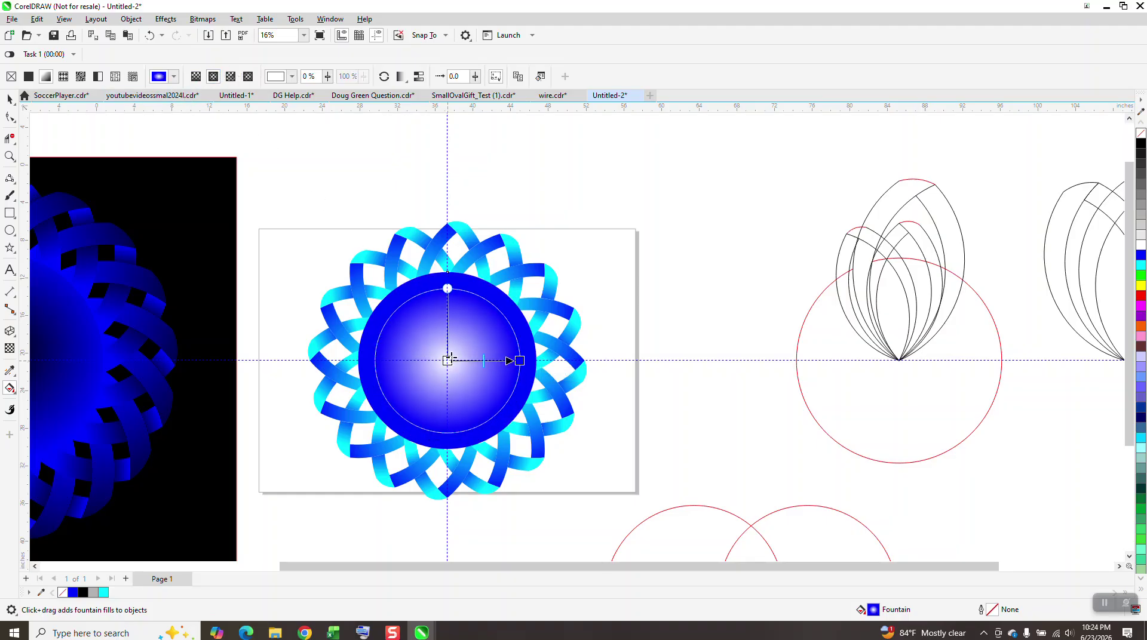
- Extend the circle's gradient to its edge and make the centre colour black, keeping the outer colour blue
{"action": "left_click", "coordinate": [376, 35]}
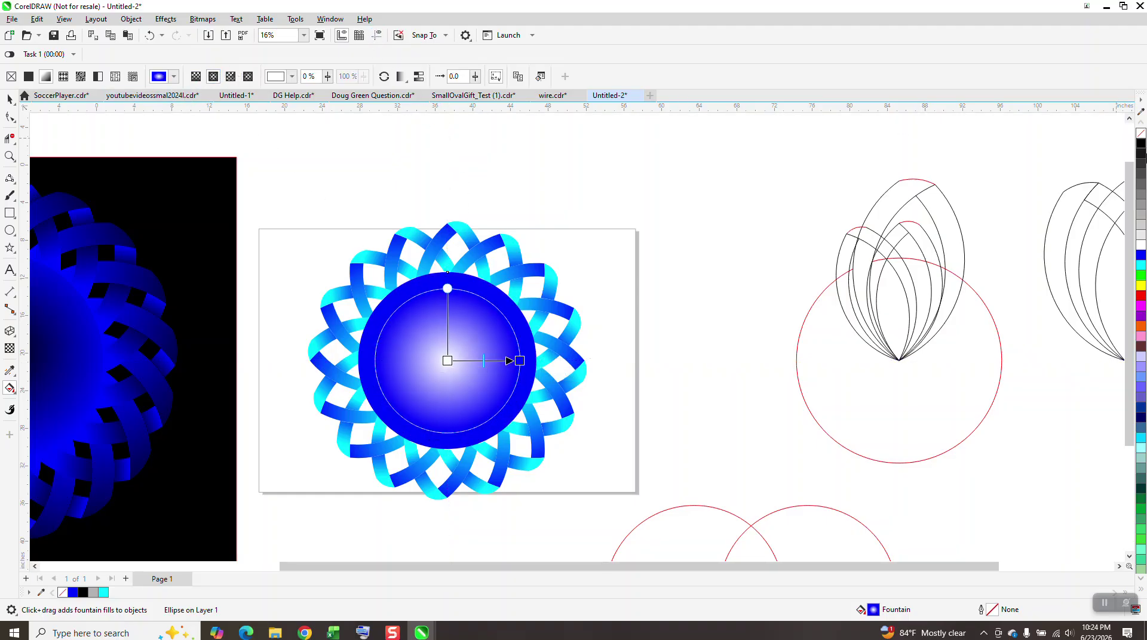
{"action": "left_click_drag", "start_coordinate": [1142, 267], "coordinate": [537, 364]}
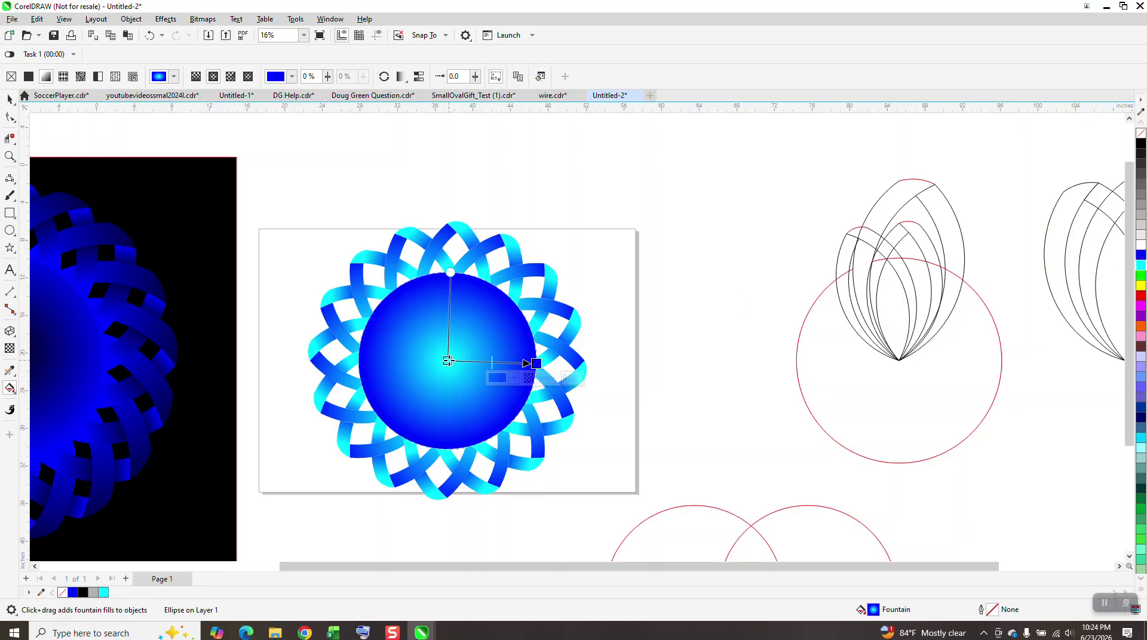
{"action": "left_click_drag", "start_coordinate": [1142, 154], "coordinate": [450, 363]}
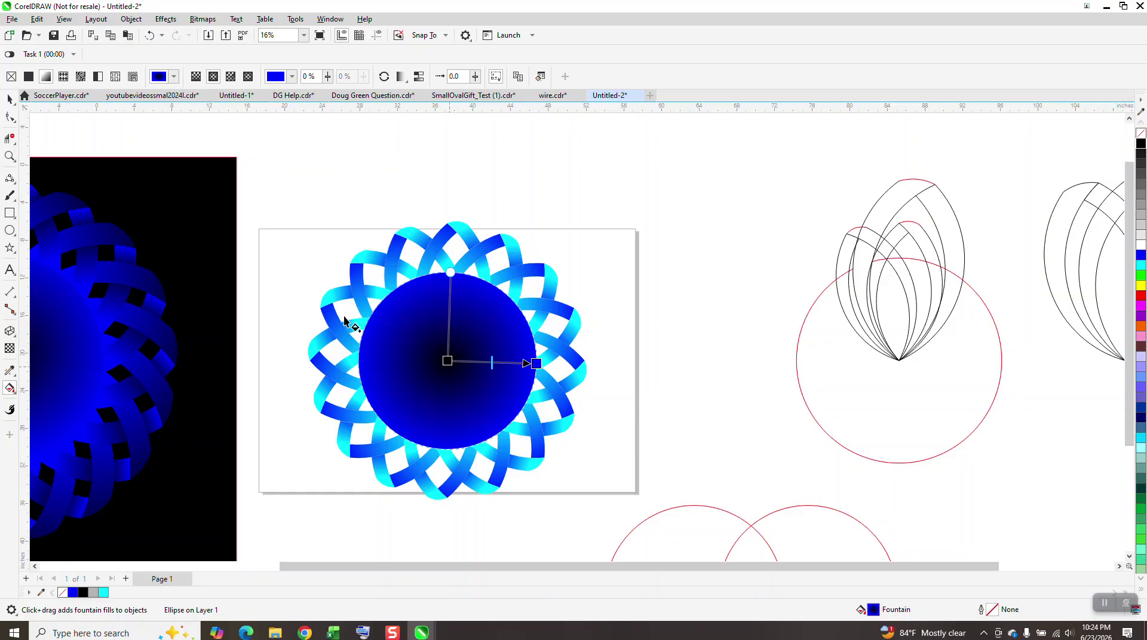
- Move the black rectangle behind the finished ring as a background
{"action": "left_click", "coordinate": [10, 98]}
{"action": "left_click_drag", "start_coordinate": [183, 184], "coordinate": [613, 209]}
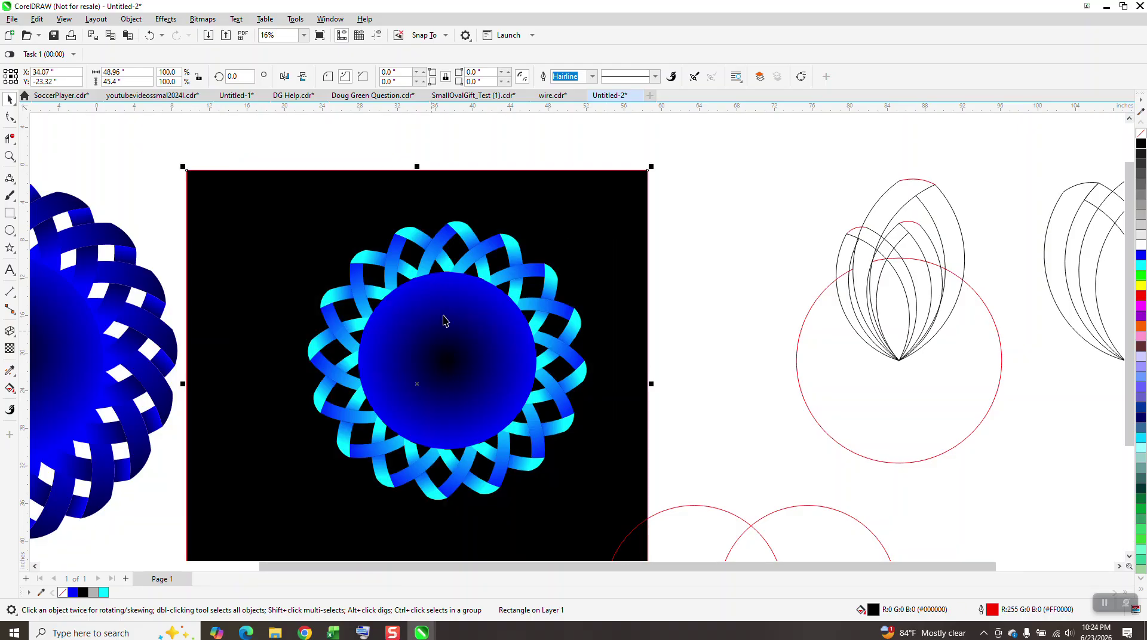
{"action": "scroll", "coordinate": [449, 328], "scroll_direction": "down", "scroll_amount": 1}
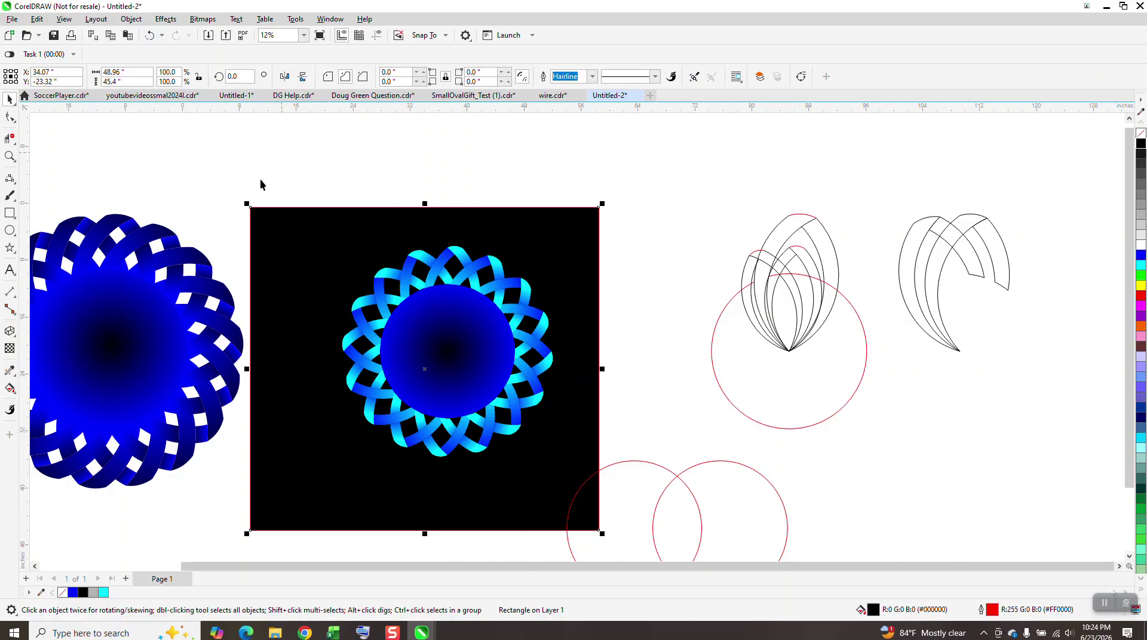
{"action": "scroll", "coordinate": [251, 187], "scroll_direction": "down", "scroll_amount": 1}
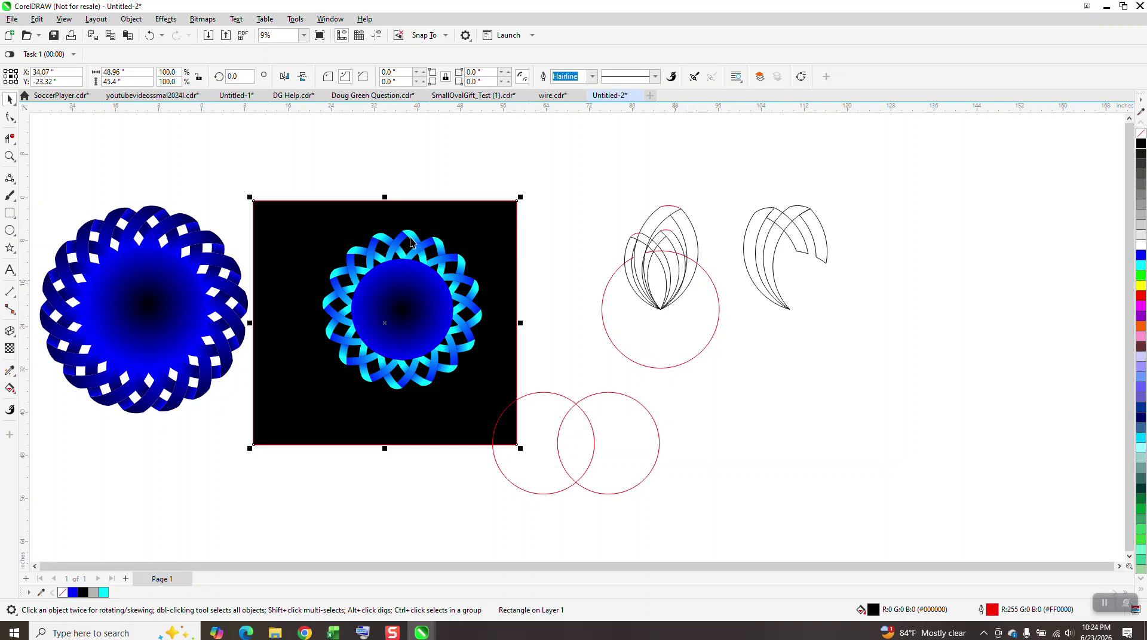
- Move the black rectangle away from the ring, then group the ring with its centre circle and place the group below the page's left corner
{"action": "left_click_drag", "start_coordinate": [302, 222], "coordinate": [360, 329]}
{"action": "left_click_drag", "start_coordinate": [512, 399], "coordinate": [514, 402]}
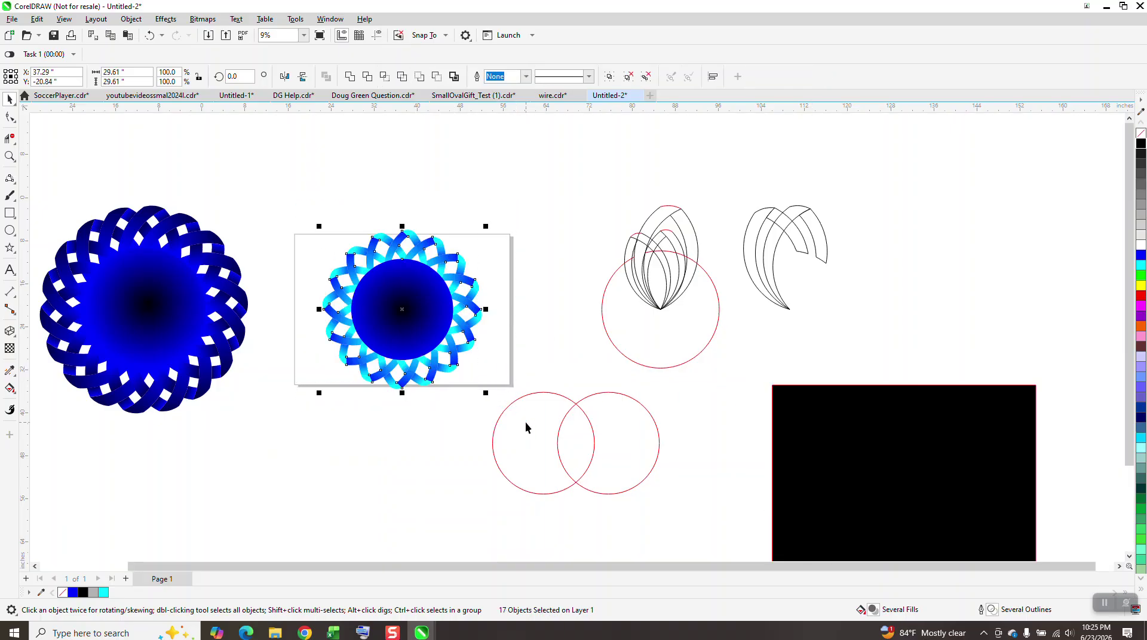
{"action": "key", "text": "ctrl+g"}
{"action": "left_click_drag", "start_coordinate": [397, 308], "coordinate": [272, 464]}
- Move the large broken red circle left onto the centre of the page
{"action": "left_click", "coordinate": [680, 320]}
{"action": "left_click_drag", "start_coordinate": [756, 320], "coordinate": [684, 323]}
{"action": "key", "text": "Left"}
{"action": "key", "text": "Left"}
{"action": "key", "text": "Left"}
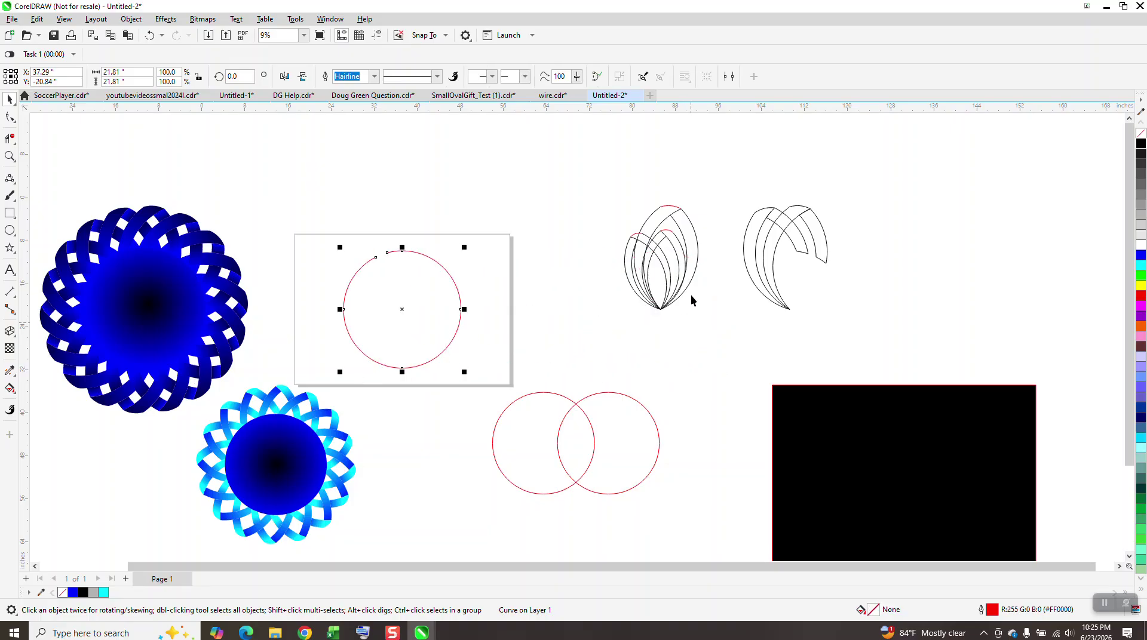
- Move the two large petal outlines left onto the page so their shared tip sits at the red circle's centre
{"action": "left_click", "coordinate": [693, 276]}
{"action": "left_click", "coordinate": [693, 276]}
{"action": "key", "text": "Left"}
{"action": "key", "text": "Left"}
{"action": "key", "text": "Left"}
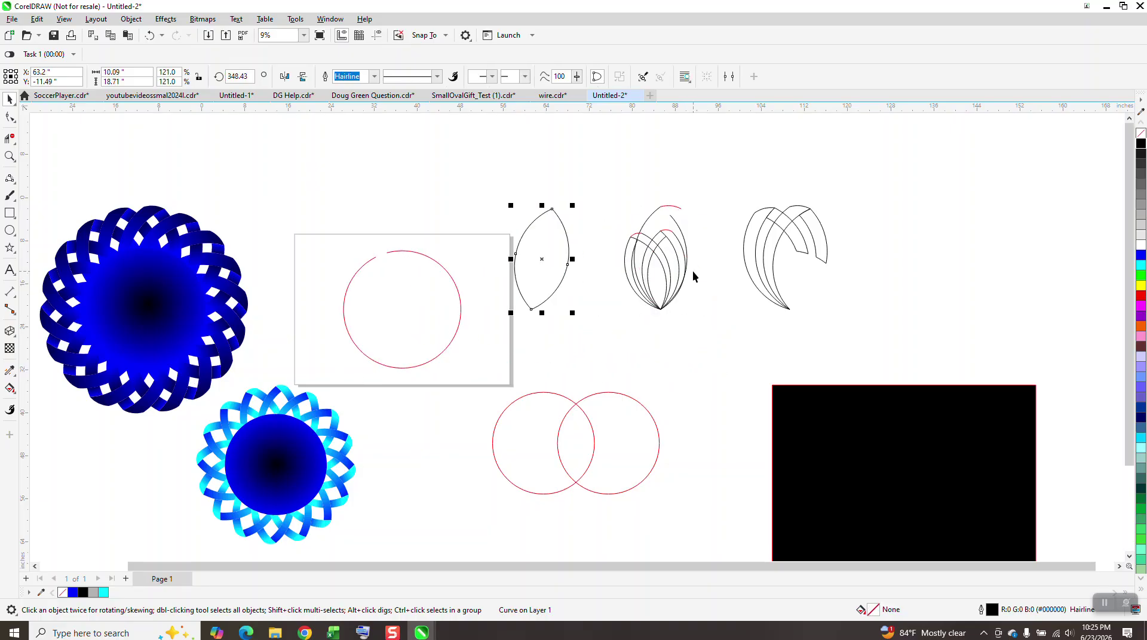
{"action": "left_click", "coordinate": [685, 244]}
{"action": "key", "text": "Left"}
{"action": "key", "text": "Left"}
{"action": "key", "text": "Left"}
{"action": "key", "text": "Left"}
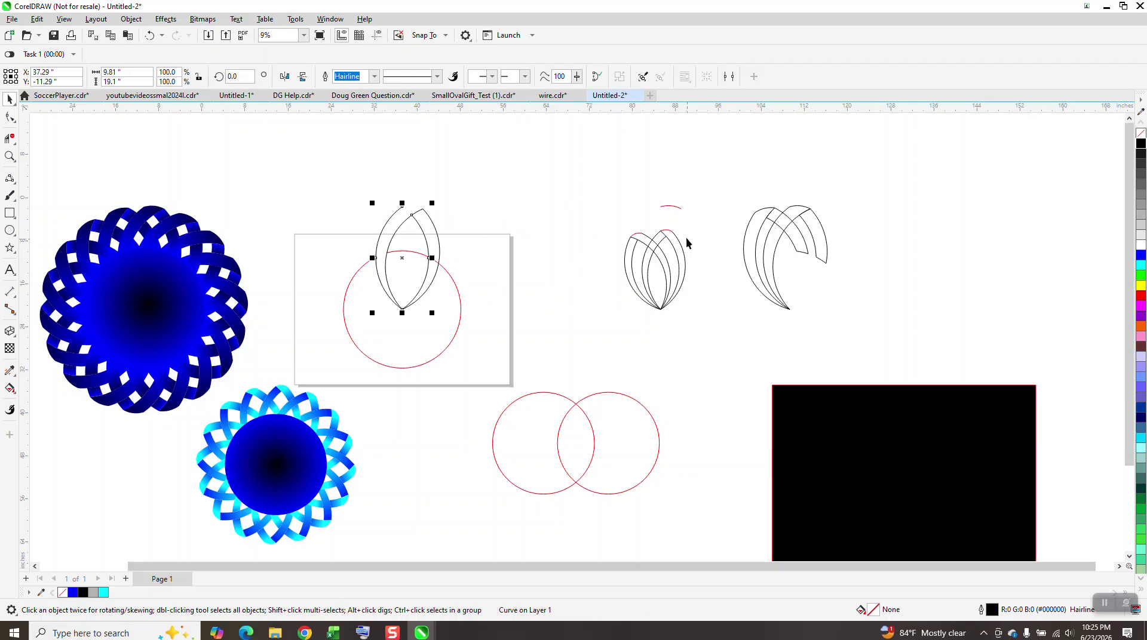
- Move the short red arc left to cap the large petal outlines on the page
{"action": "left_click", "coordinate": [673, 208]}
{"action": "key", "text": "Left"}
{"action": "key", "text": "Left"}
{"action": "key", "text": "Left"}
{"action": "key", "text": "Left"}
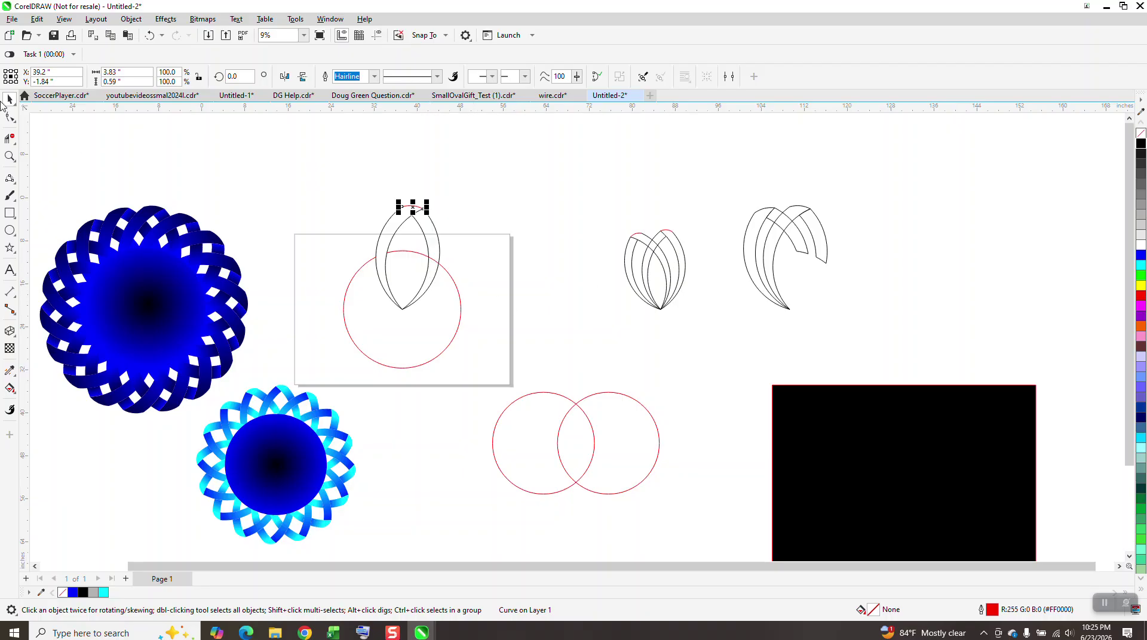
- Group the two large petal outlines and their red top arc
{"action": "left_click", "coordinate": [9, 157]}
{"action": "left_click", "coordinate": [446, 277]}
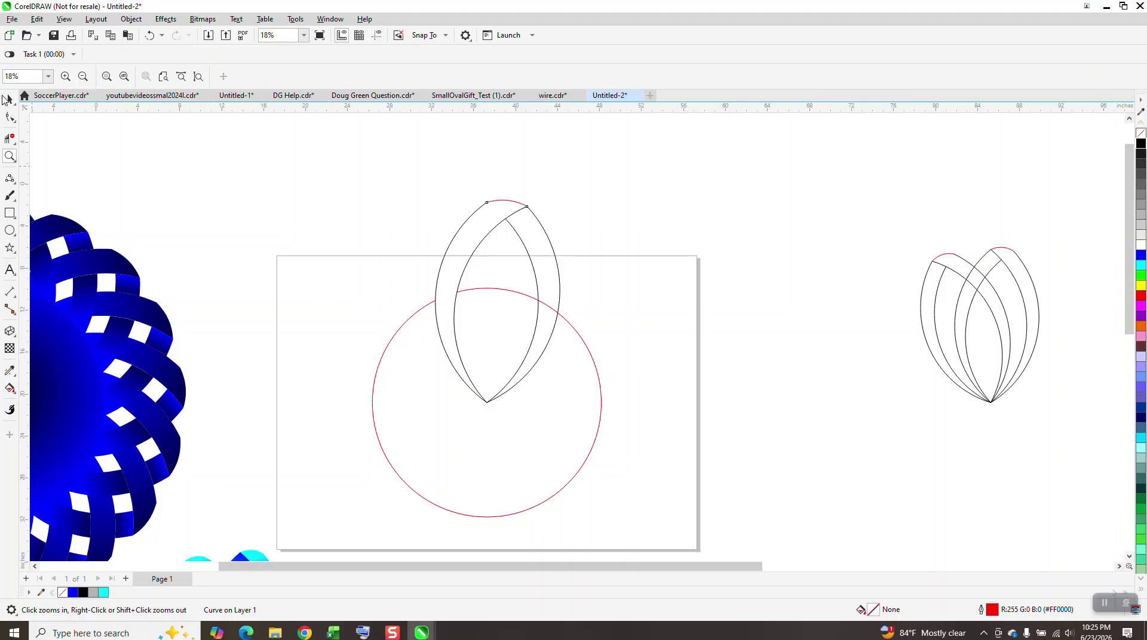
{"action": "left_click", "coordinate": [8, 100]}
{"action": "left_click_drag", "start_coordinate": [419, 164], "coordinate": [575, 399]}
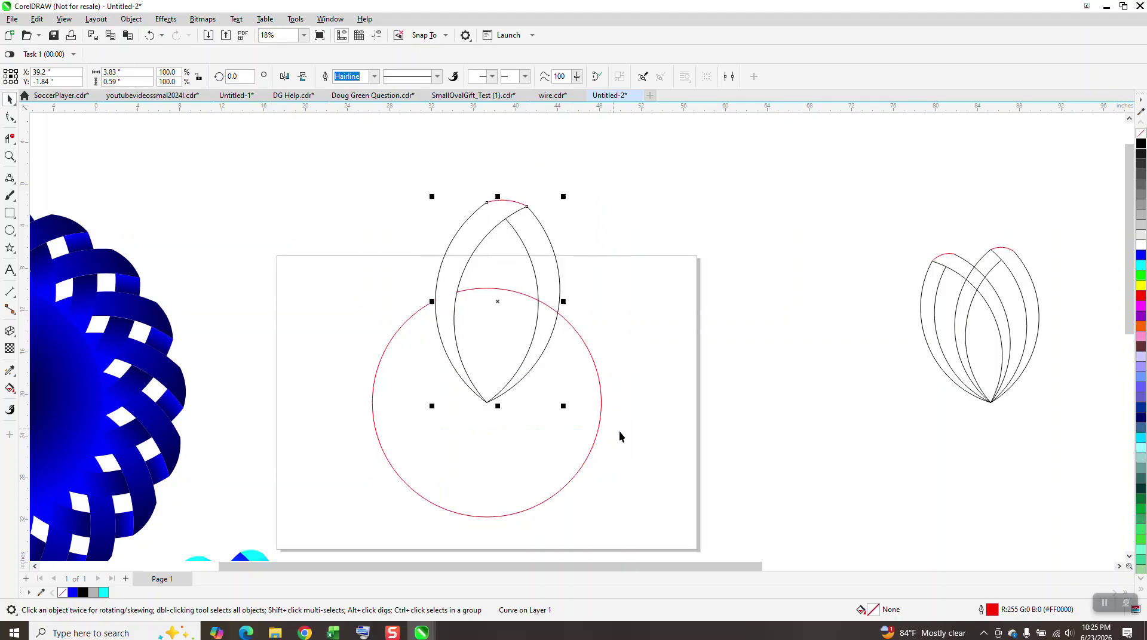
{"action": "key", "text": "ctrl+g"}
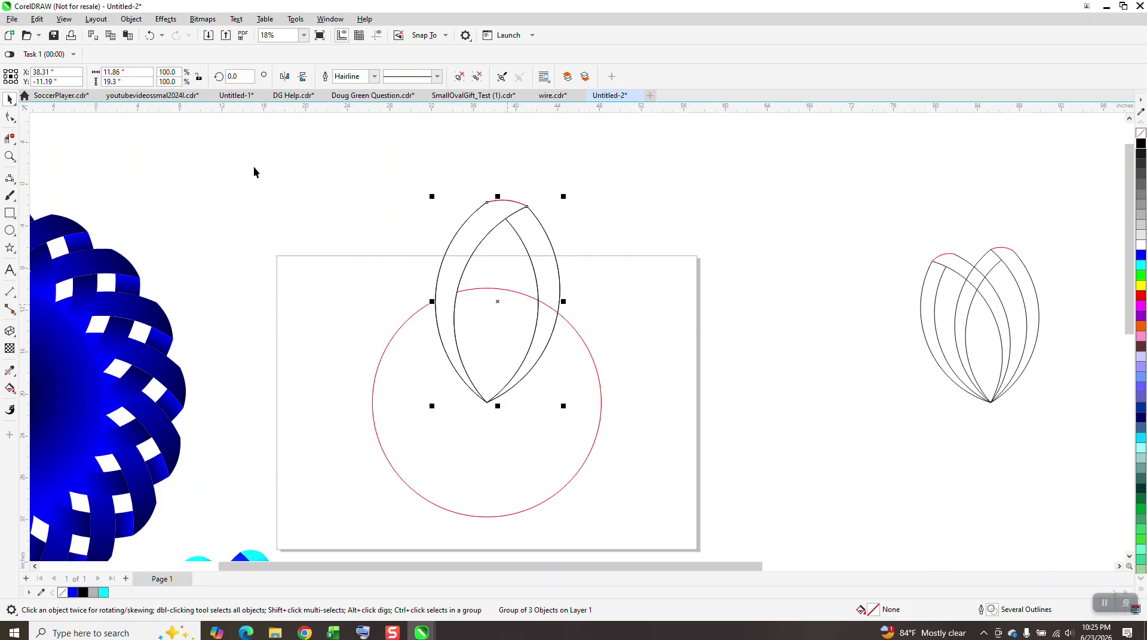
- Create a copy of the petal group rotated 22.5 degrees around its lower tip
{"action": "type", "text": "22"}
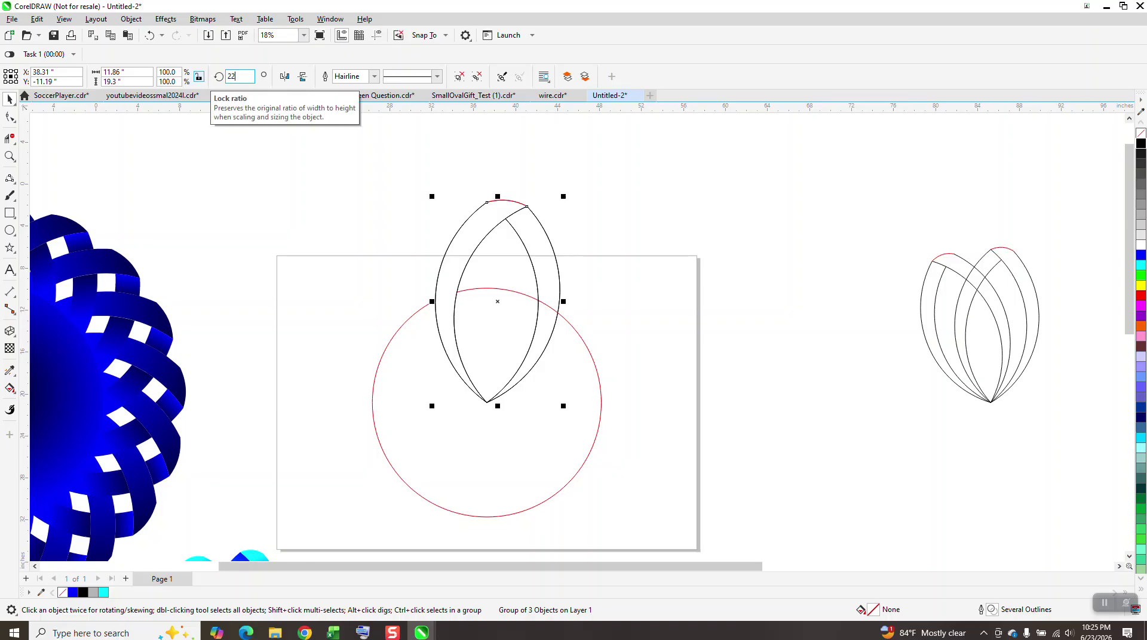
{"action": "type", "text": ".5"}
{"action": "key", "text": "Return"}
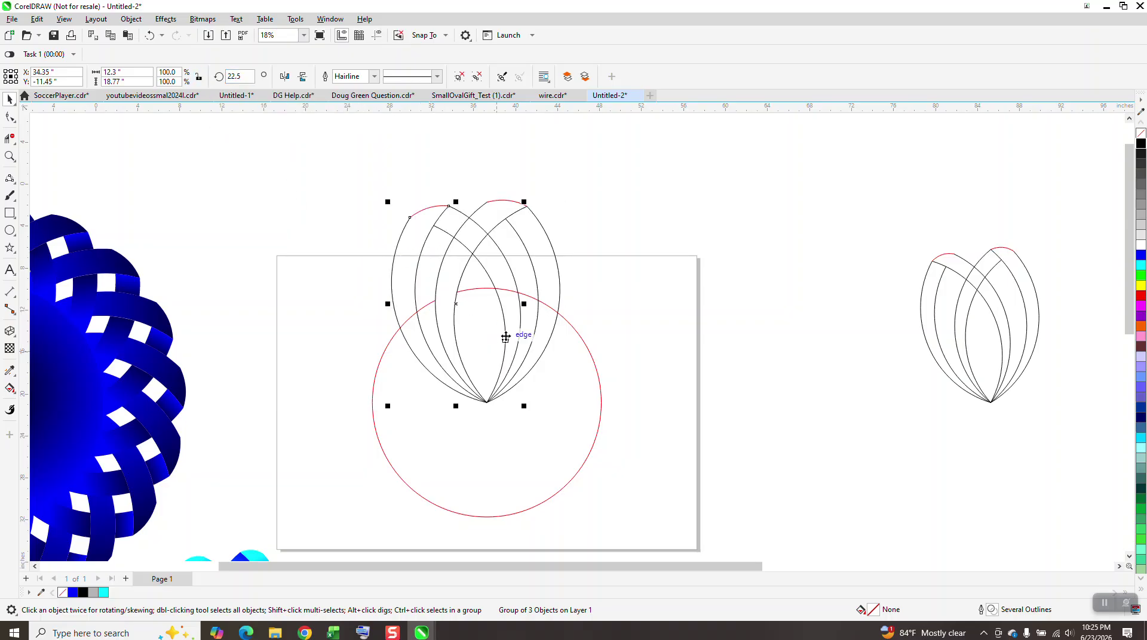
- Delete the red circle segments crossing the rotated petal's band, then Smart Fill the band's three visible regions with orange and no outline
{"action": "left_click", "coordinate": [9, 140]}
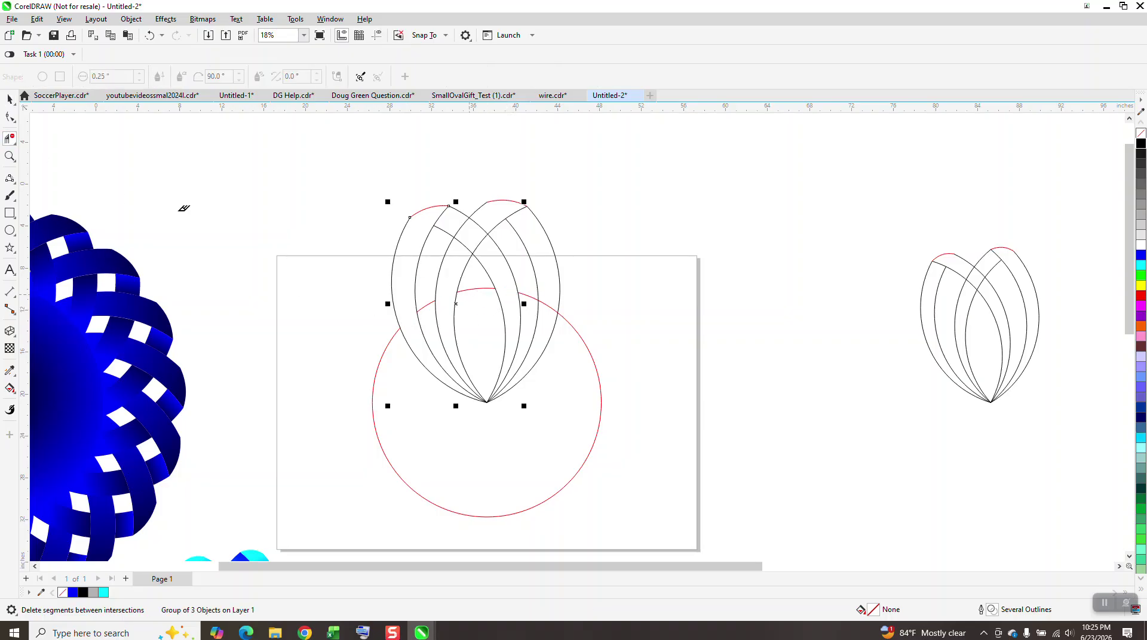
{"action": "left_click", "coordinate": [15, 393]}
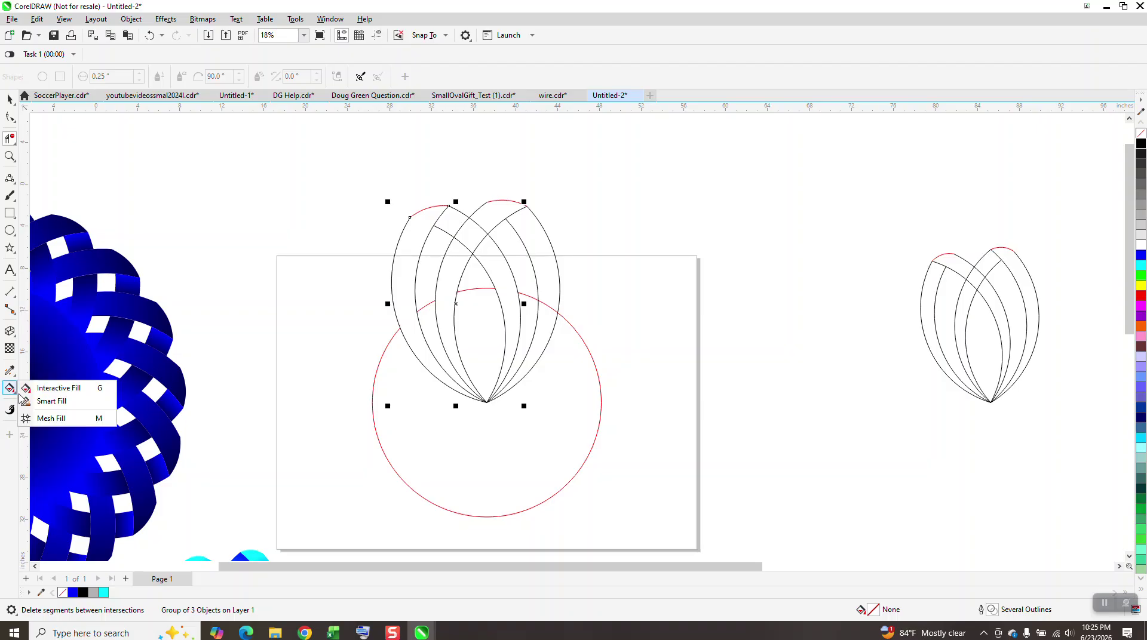
{"action": "left_click", "coordinate": [51, 399]}
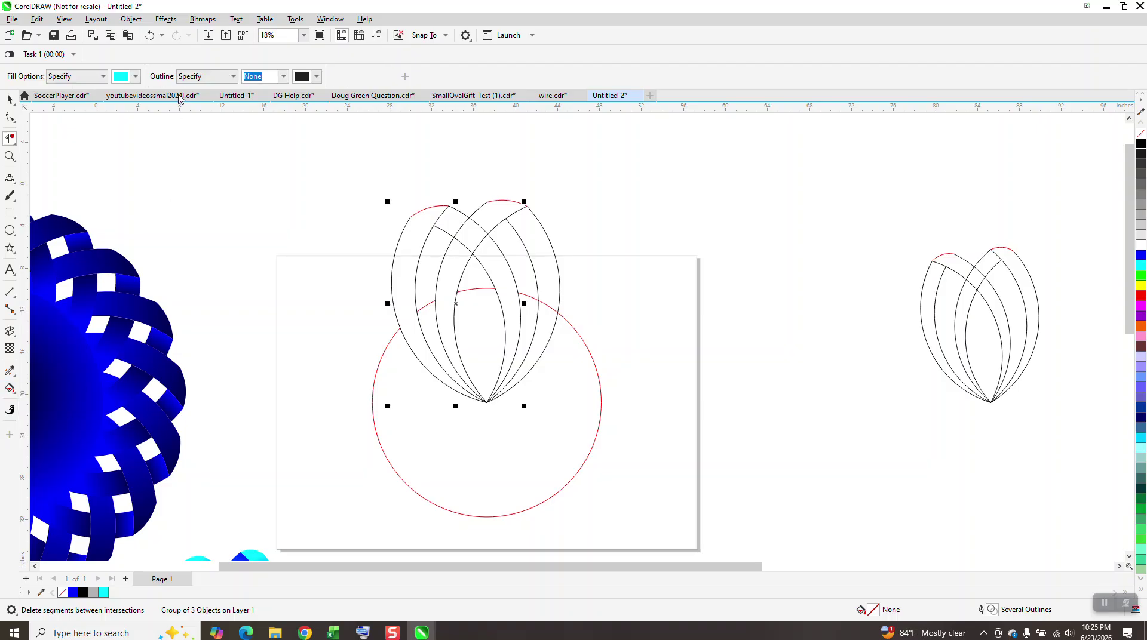
{"action": "left_click", "coordinate": [135, 76]}
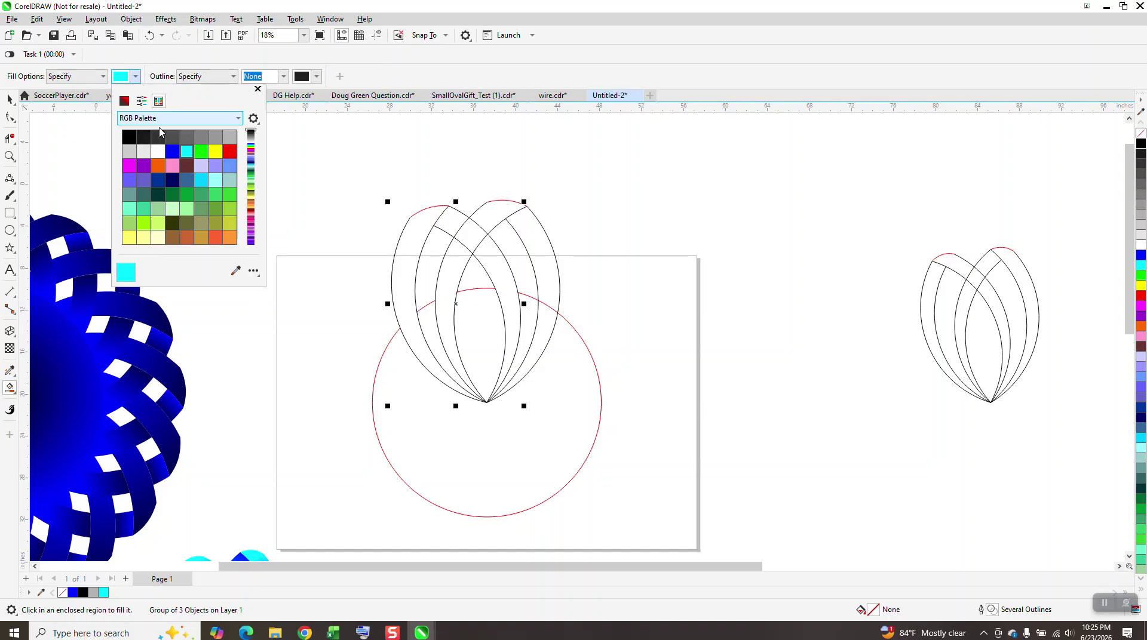
{"action": "left_click", "coordinate": [158, 166]}
{"action": "left_click", "coordinate": [408, 245]}
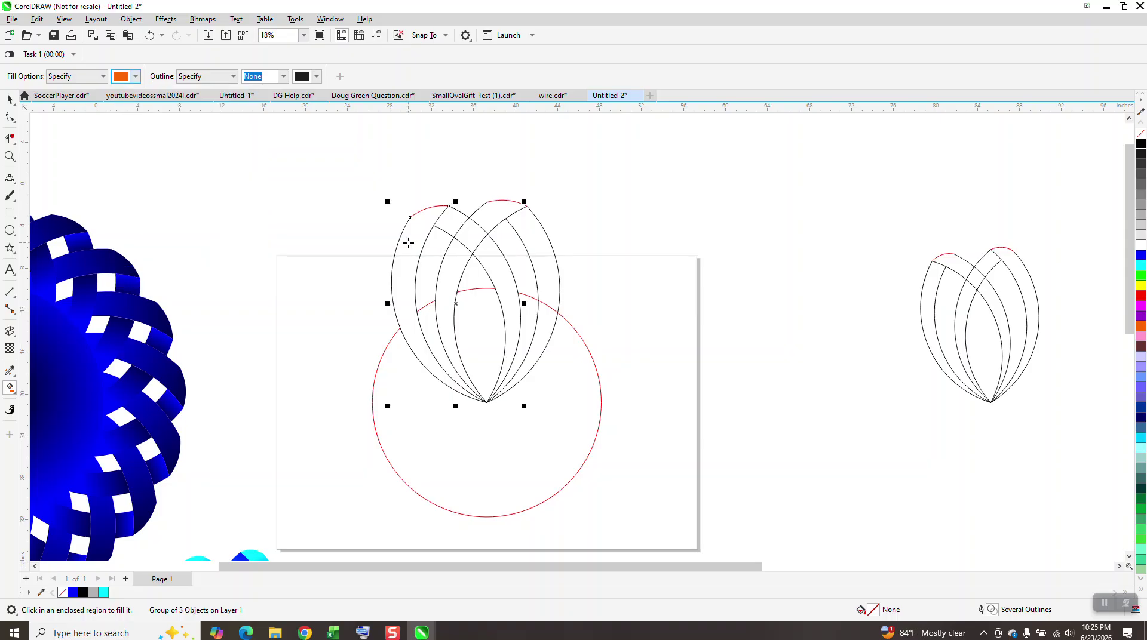
{"action": "left_click", "coordinate": [405, 240]}
{"action": "left_click", "coordinate": [445, 224]}
{"action": "left_click", "coordinate": [502, 272]}
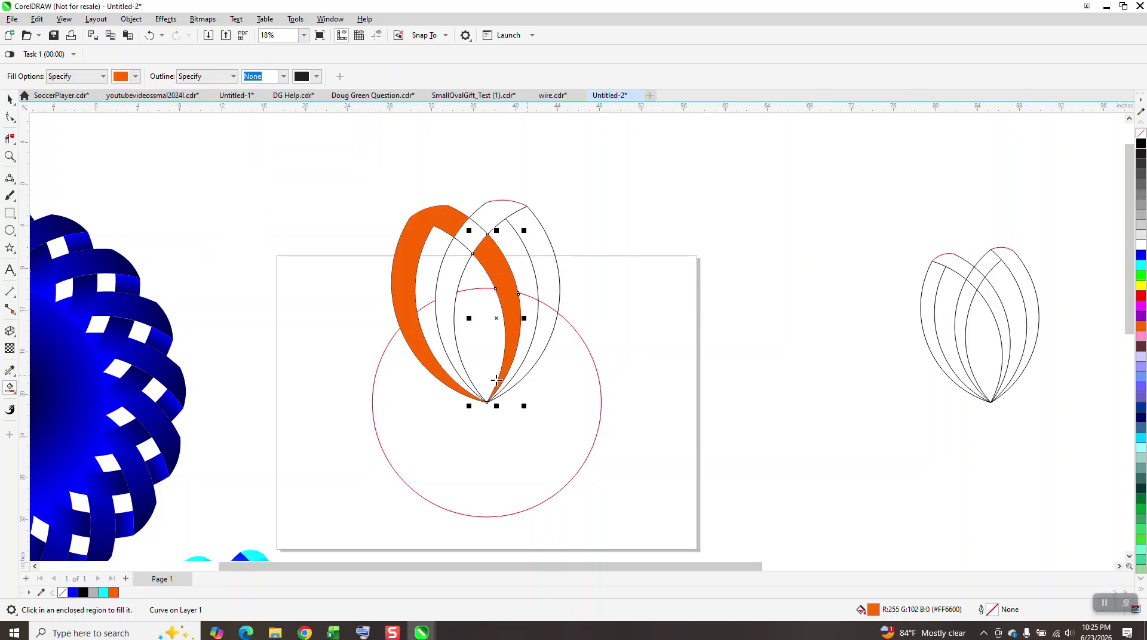
- Move the broken red circle and the unfilled petal group 24 inches right, away from the orange pieces
{"action": "left_click", "coordinate": [9, 99]}
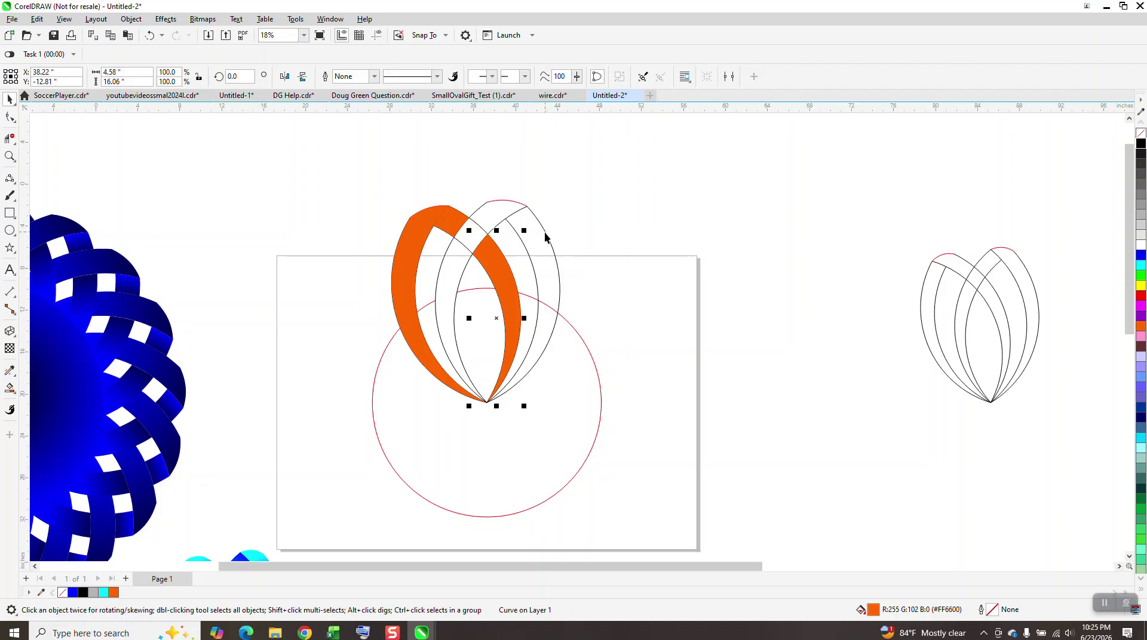
{"action": "left_click", "coordinate": [590, 367]}
{"action": "key", "text": "Right"}
{"action": "key", "text": "Right"}
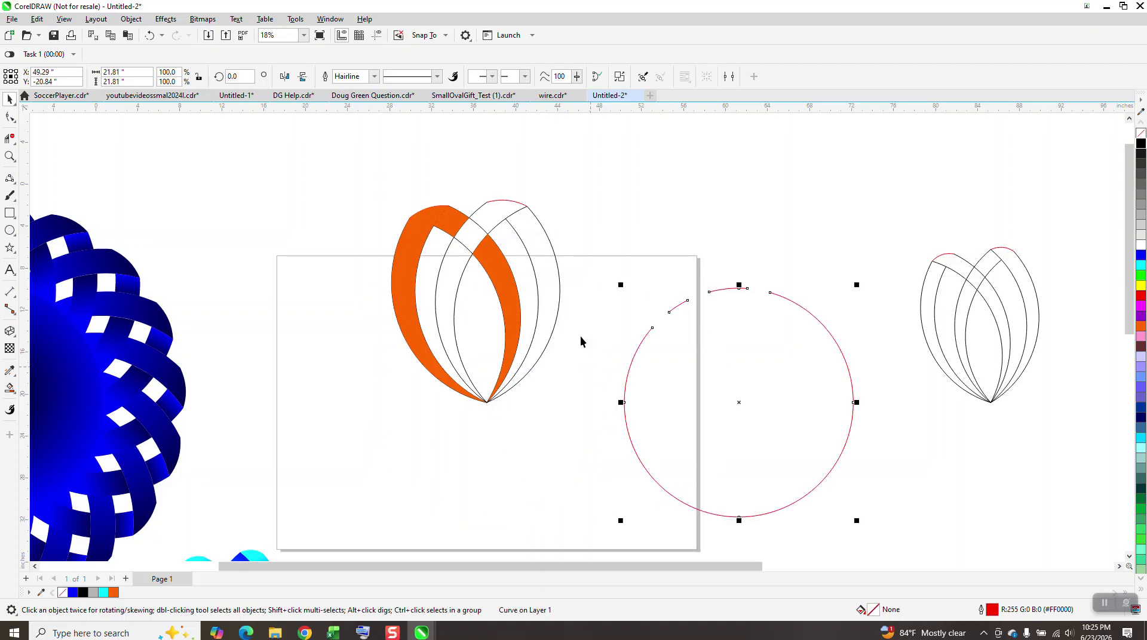
{"action": "left_click", "coordinate": [559, 282]}
{"action": "key", "text": "Right"}
{"action": "key", "text": "Right"}
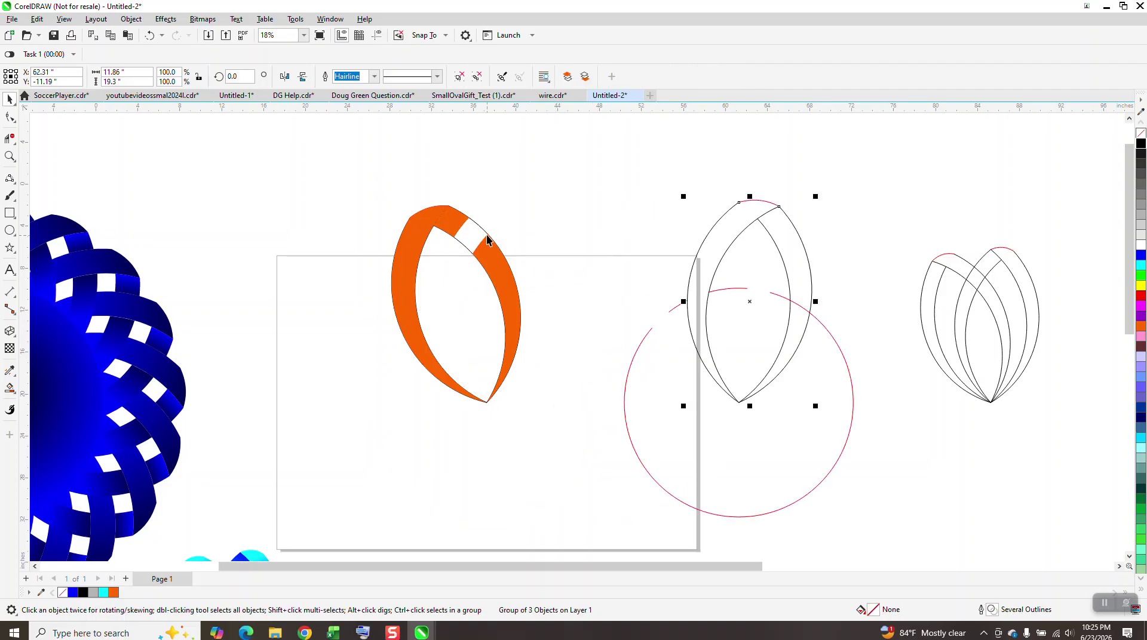
- Remove the outline from the rotated petal group and its orange pieces
{"action": "left_click_drag", "start_coordinate": [573, 448], "coordinate": [572, 448]}
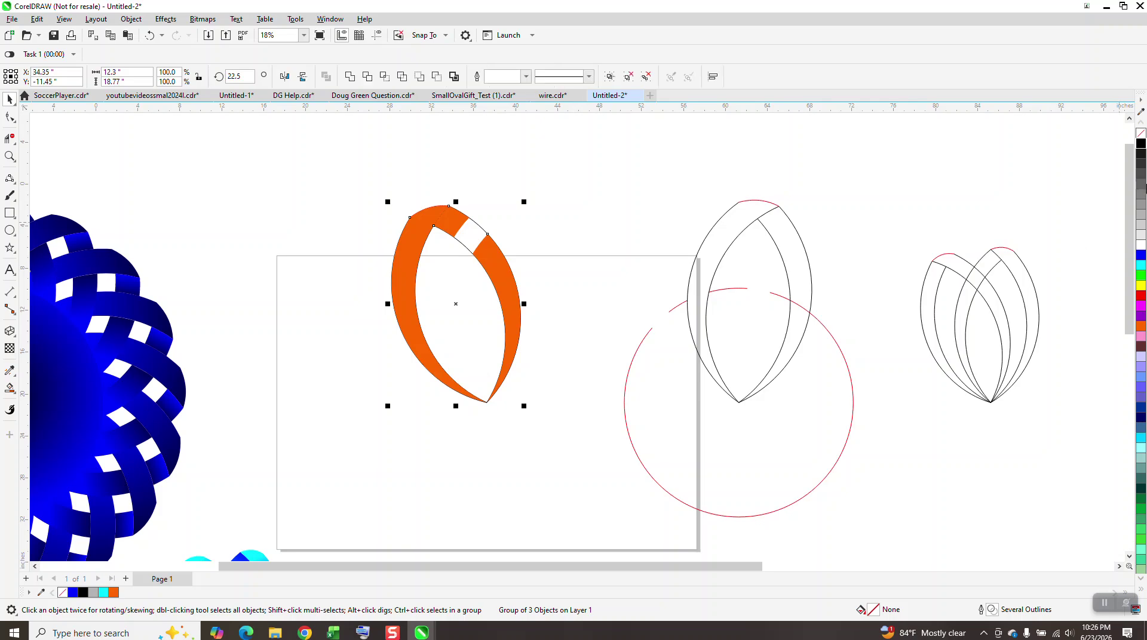
{"action": "left_click", "coordinate": [1140, 135]}
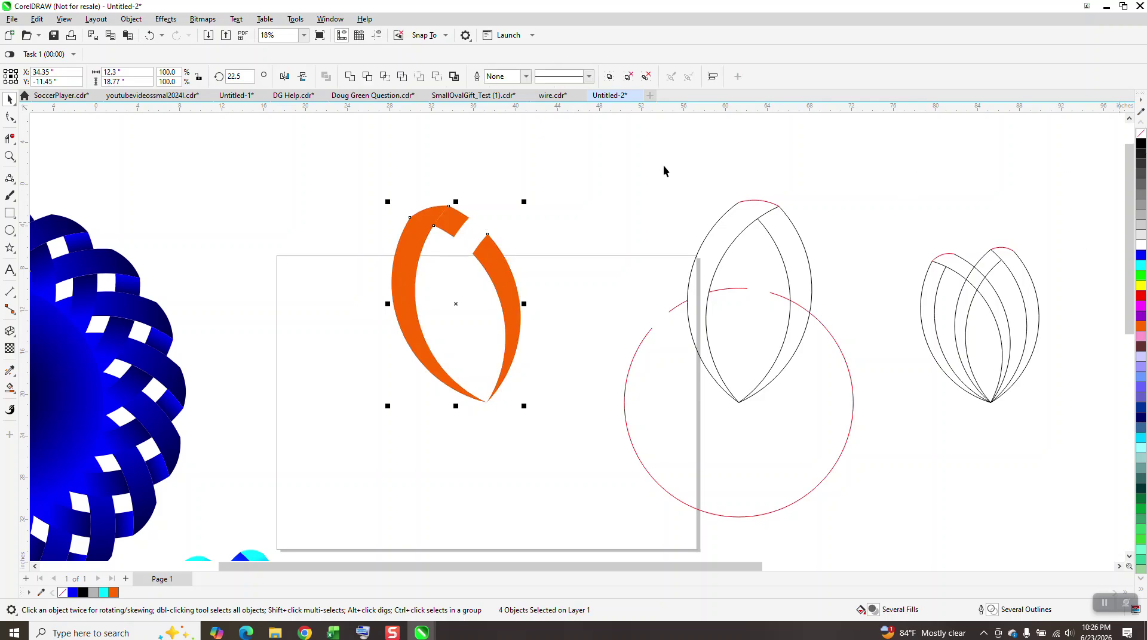
{"action": "left_click", "coordinate": [368, 220]}
- Apply an orange-to-black linear fountain fill to the separate curved band piece, darkening toward its upper end
{"action": "left_click", "coordinate": [505, 281]}
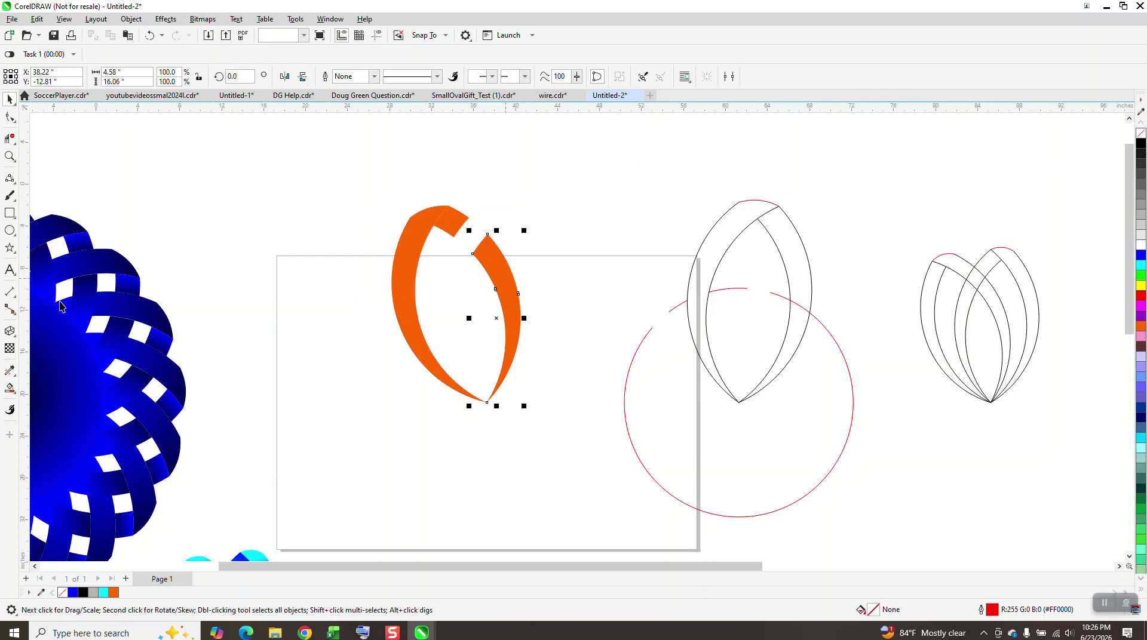
{"action": "left_click", "coordinate": [10, 389]}
{"action": "left_click", "coordinate": [45, 389]}
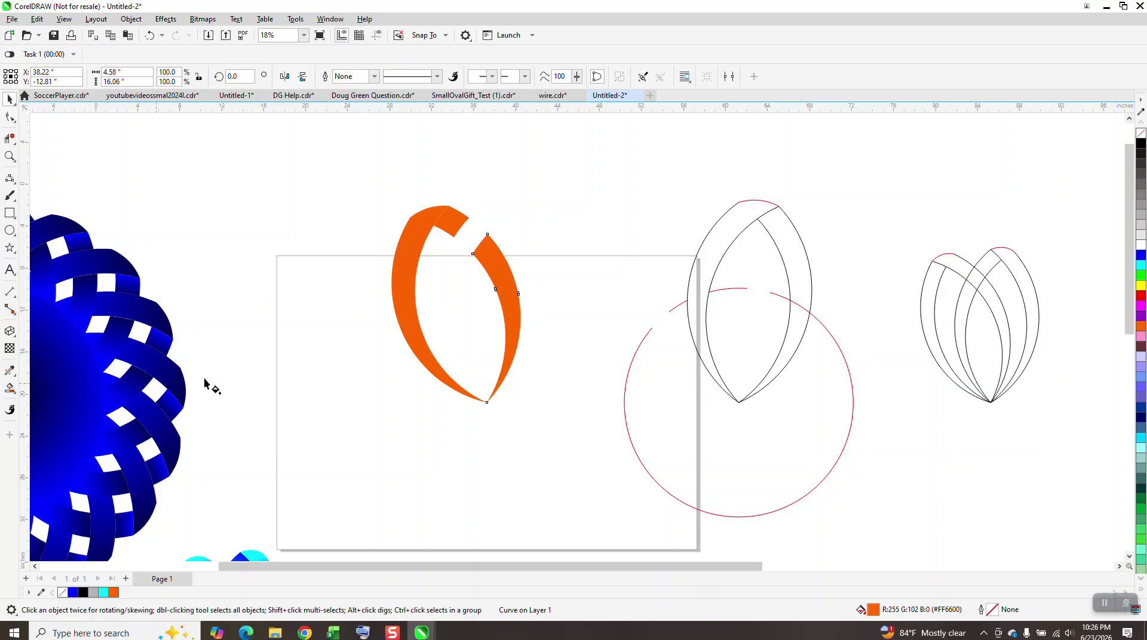
{"action": "left_click_drag", "start_coordinate": [515, 328], "coordinate": [473, 214]}
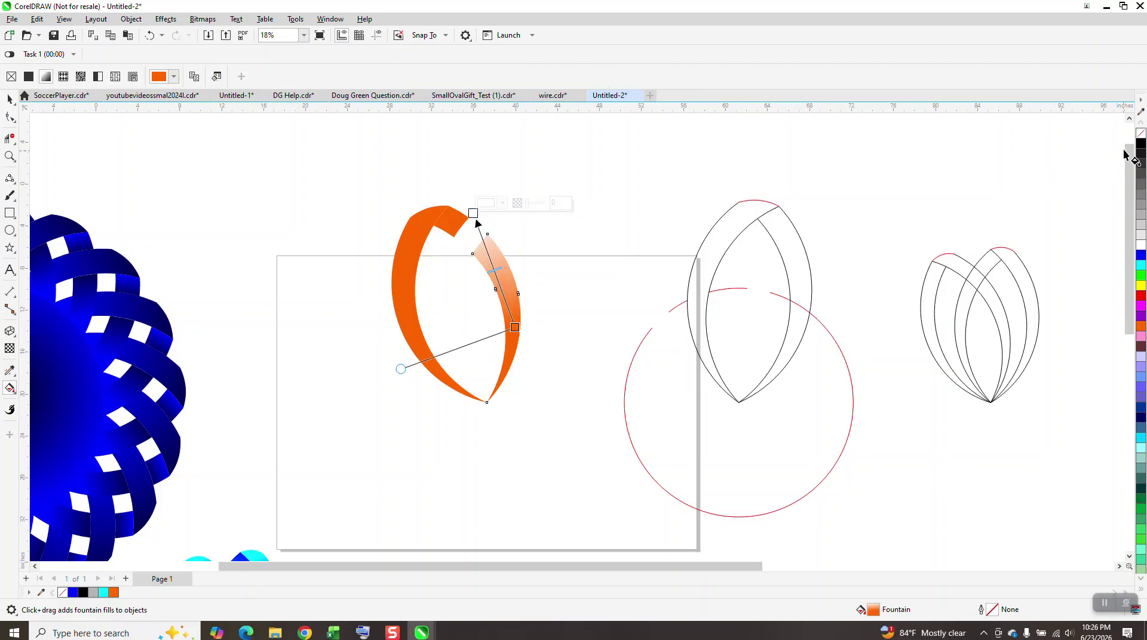
{"action": "left_click_drag", "start_coordinate": [822, 205], "coordinate": [473, 215]}
- Apply an orange-to-black fountain fill to the small tip piece, darkening toward the adjoining long band and starting just beyond its outer corner
{"action": "left_click", "coordinate": [457, 223]}
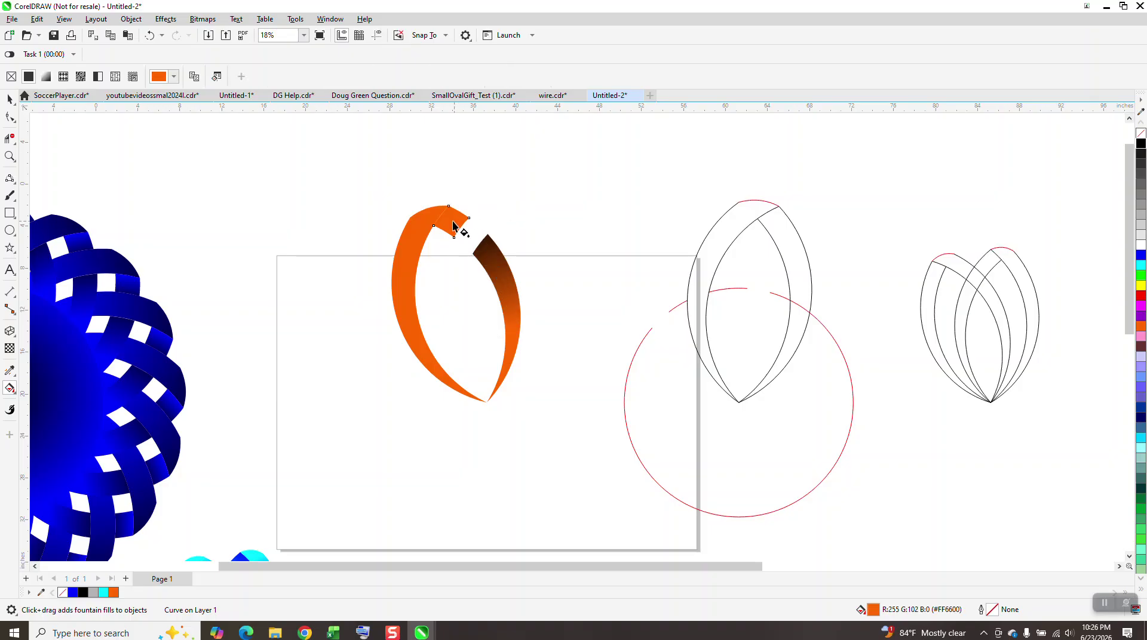
{"action": "left_click_drag", "start_coordinate": [452, 223], "coordinate": [405, 186]}
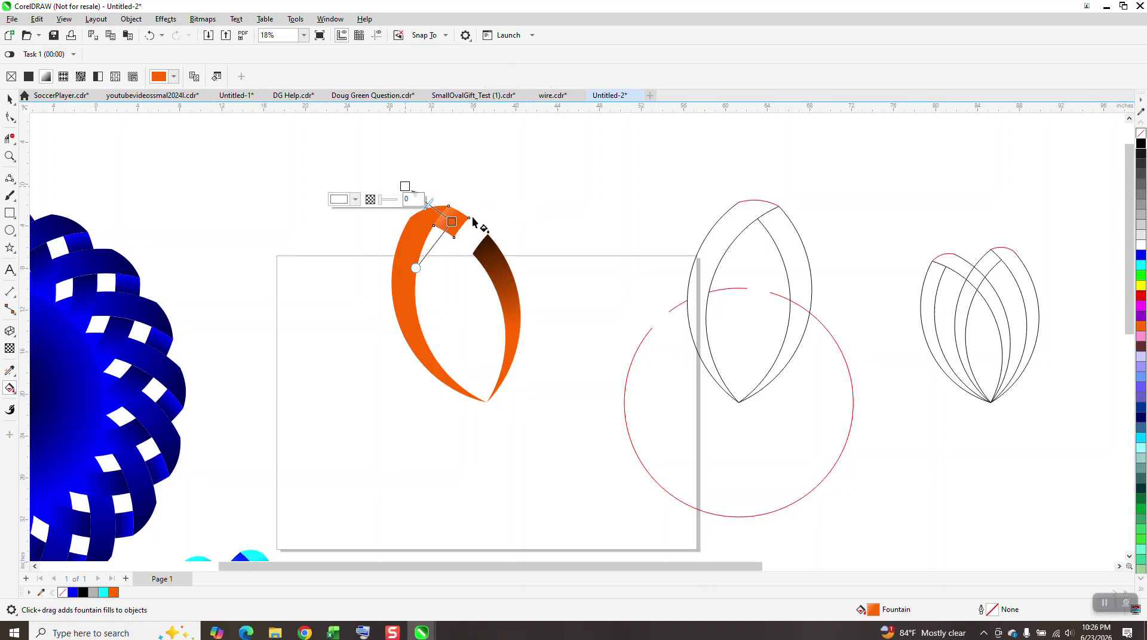
{"action": "left_click_drag", "start_coordinate": [1140, 146], "coordinate": [407, 189]}
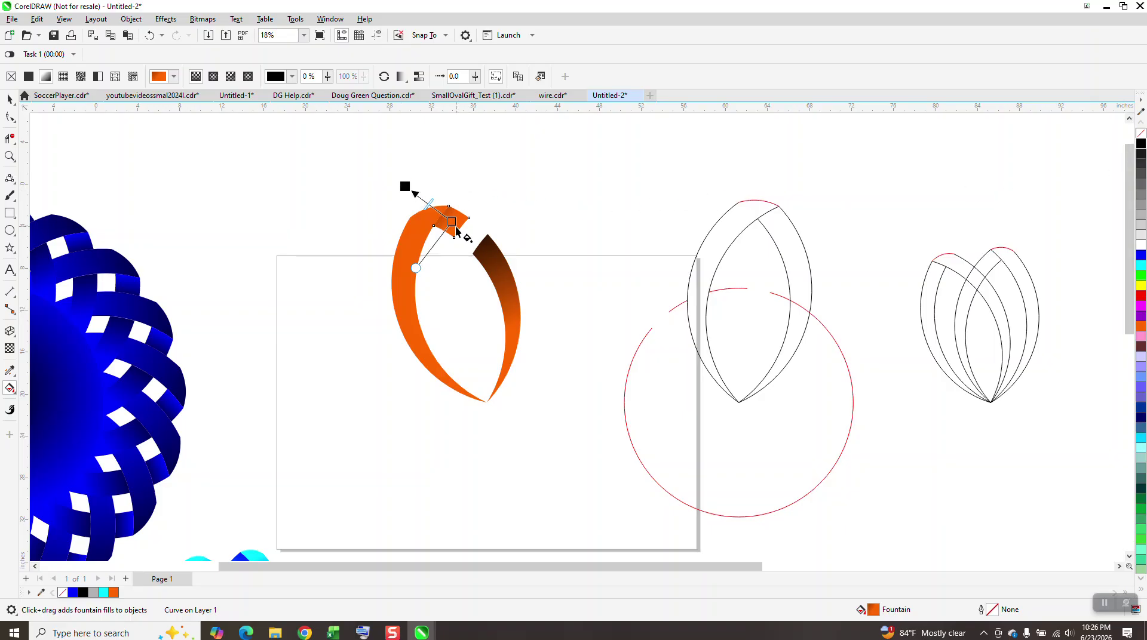
{"action": "left_click_drag", "start_coordinate": [452, 223], "coordinate": [465, 233]}
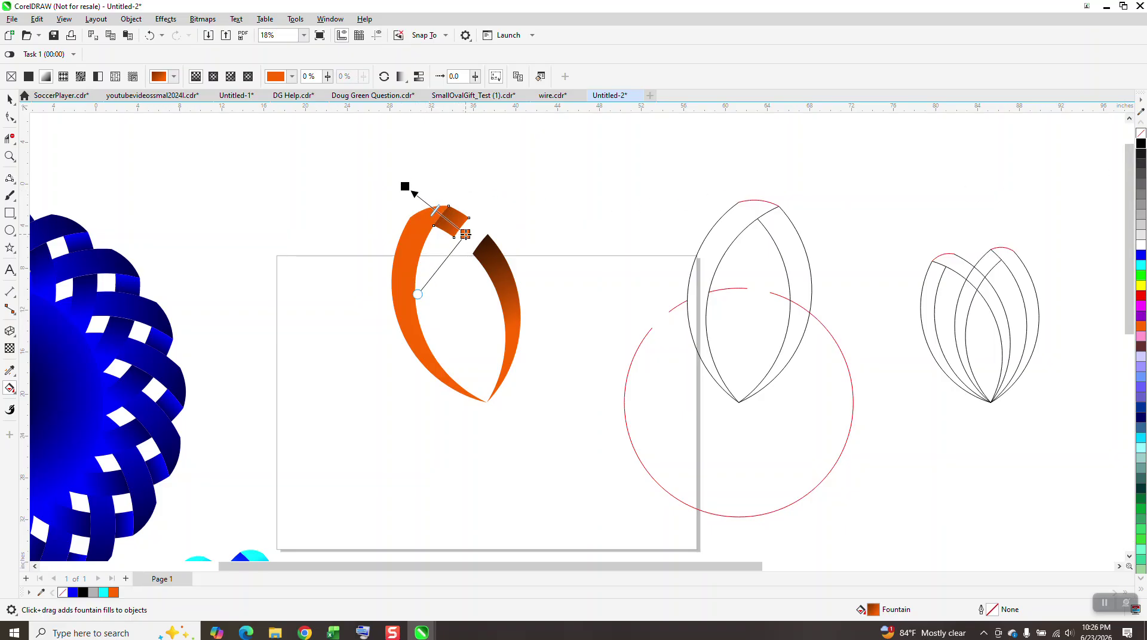
- Apply an orange-to-black fountain fill to the long curved band, darkening toward the top, and extend the gradient's orange start slightly lower
{"action": "left_click", "coordinate": [416, 239]}
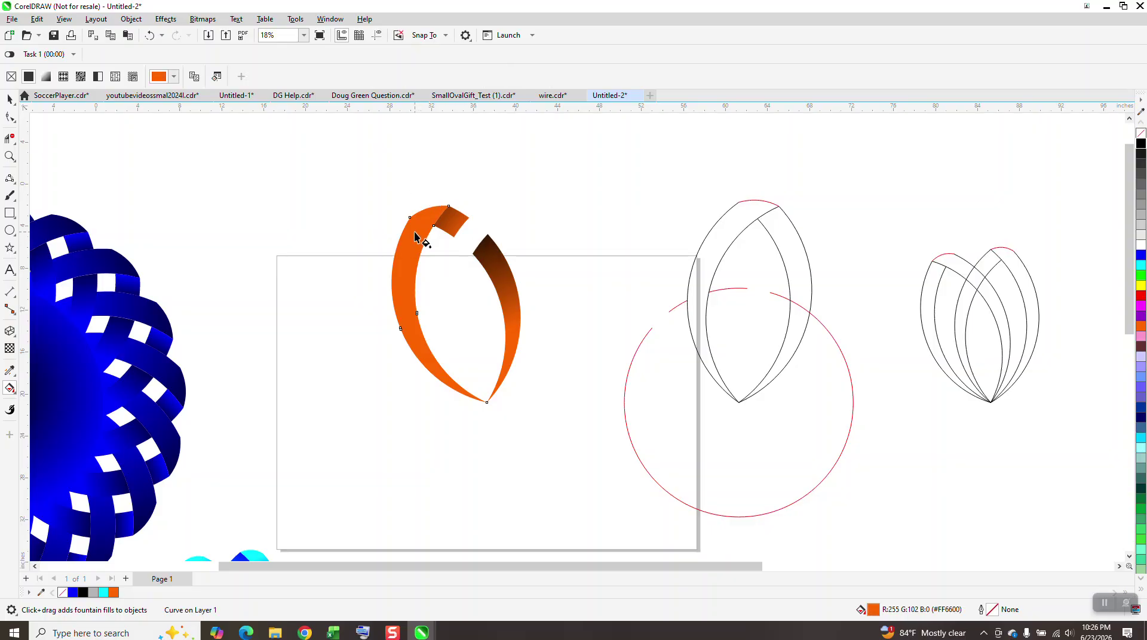
{"action": "left_click_drag", "start_coordinate": [403, 319], "coordinate": [433, 191]}
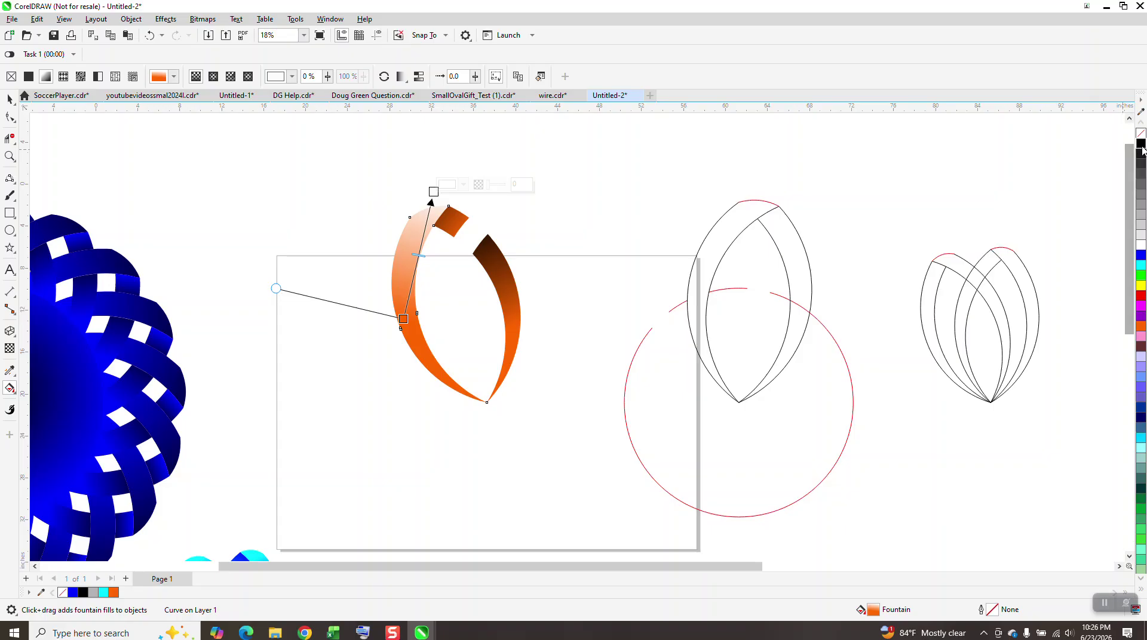
{"action": "left_click_drag", "start_coordinate": [460, 190], "coordinate": [434, 192]}
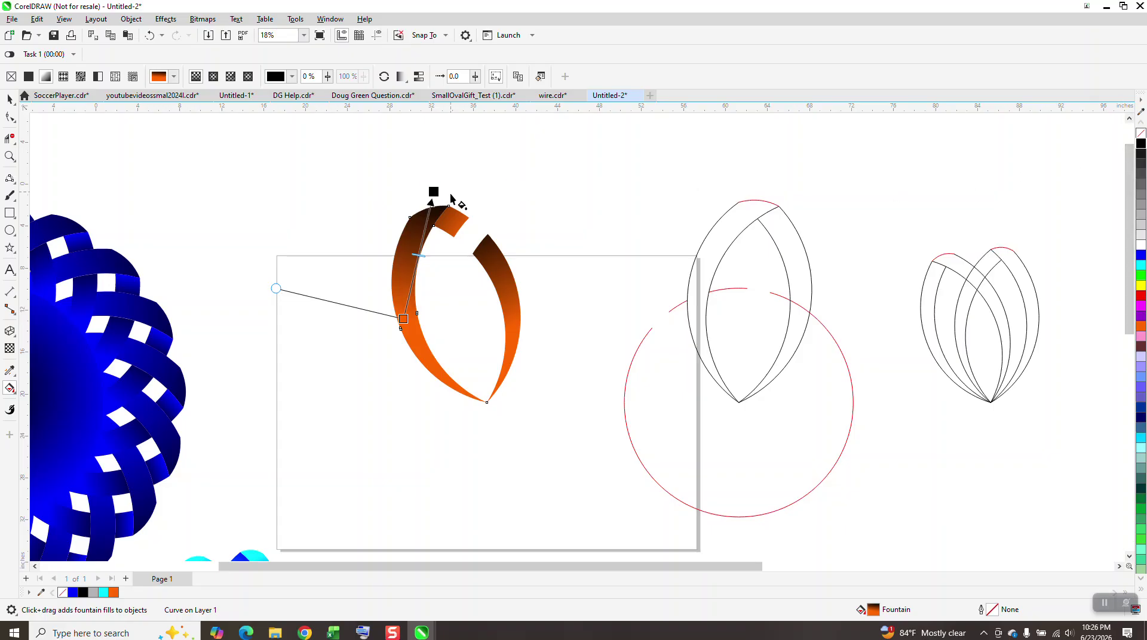
{"action": "left_click_drag", "start_coordinate": [404, 319], "coordinate": [398, 344]}
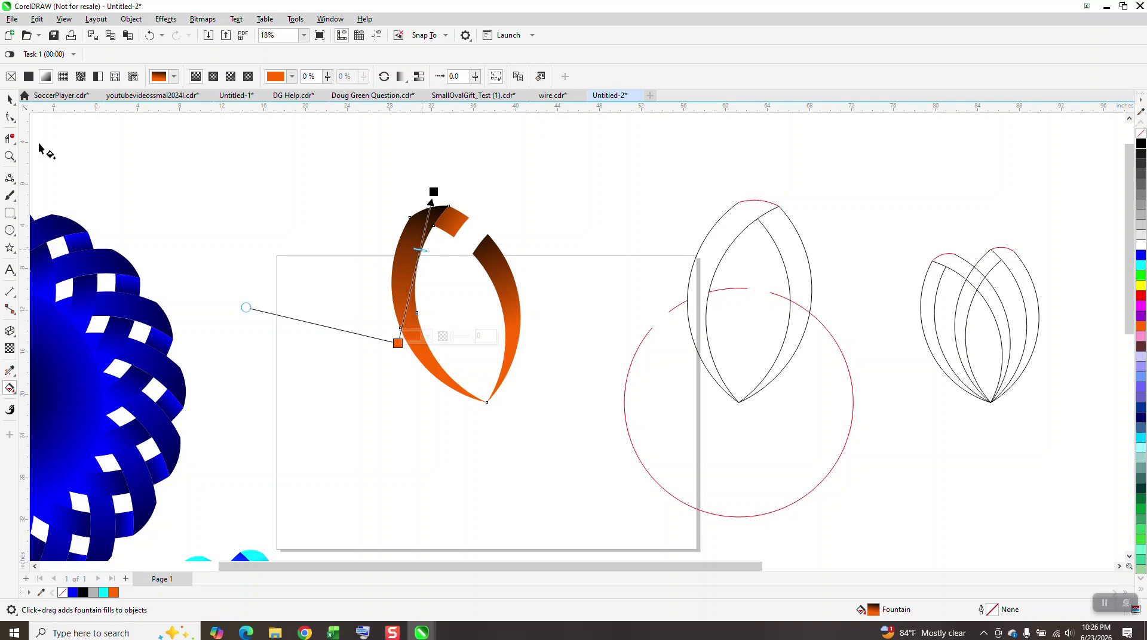
- Group the gradient-filled petal pieces and create a copy rotated 22.5 degrees around the lower tip
{"action": "left_click", "coordinate": [9, 99]}
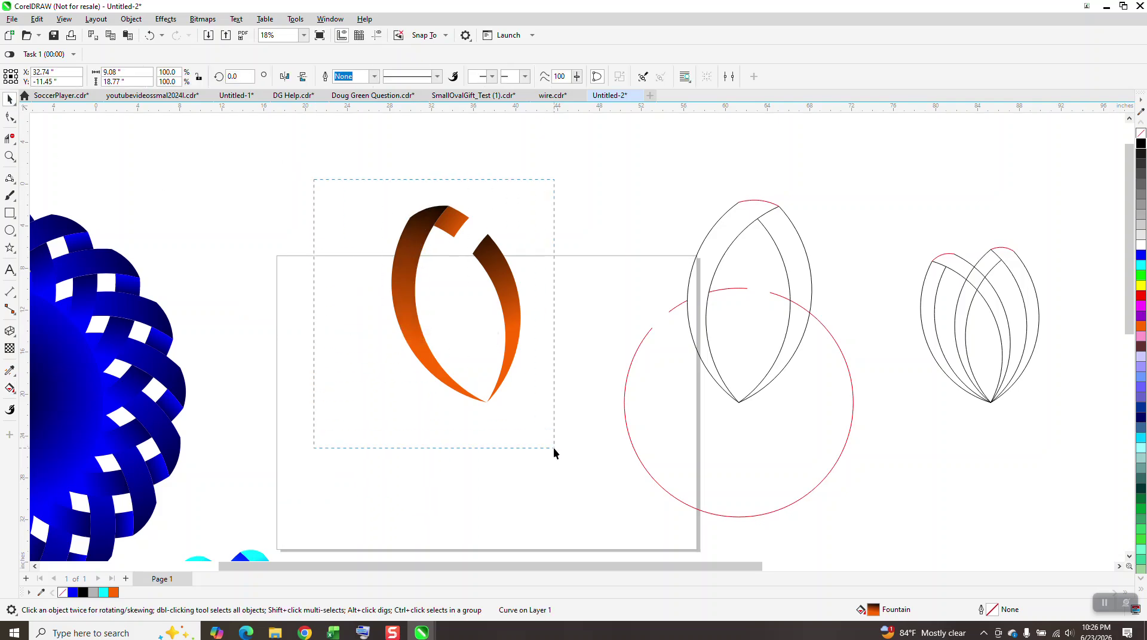
{"action": "left_click_drag", "start_coordinate": [553, 446], "coordinate": [595, 478]}
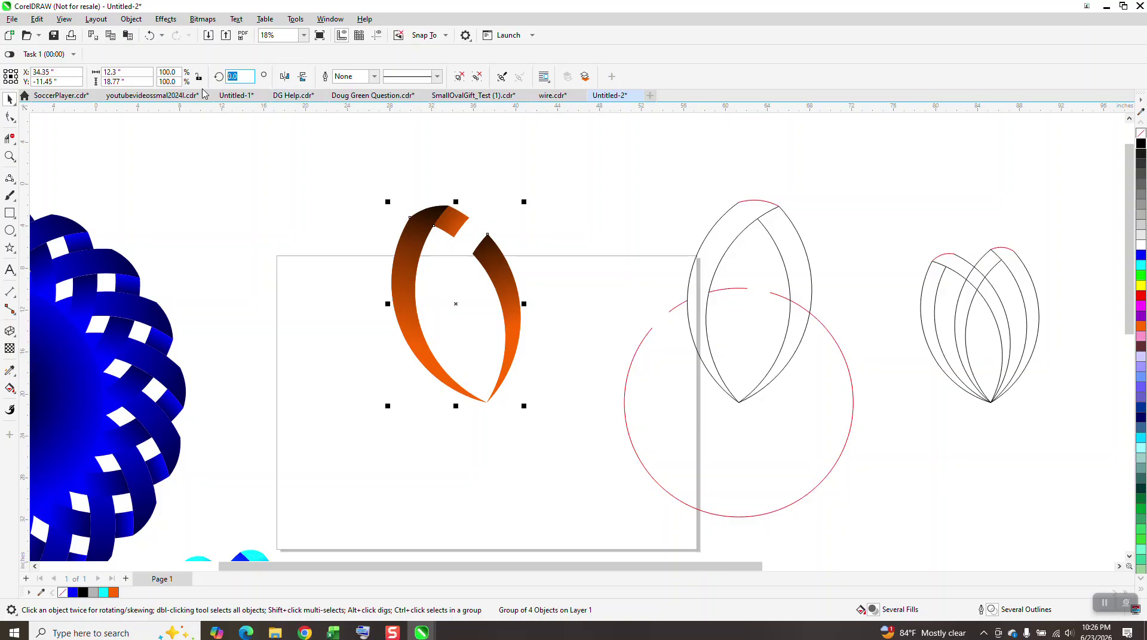
{"action": "type", "text": ".5"}
{"action": "key", "text": "Return"}
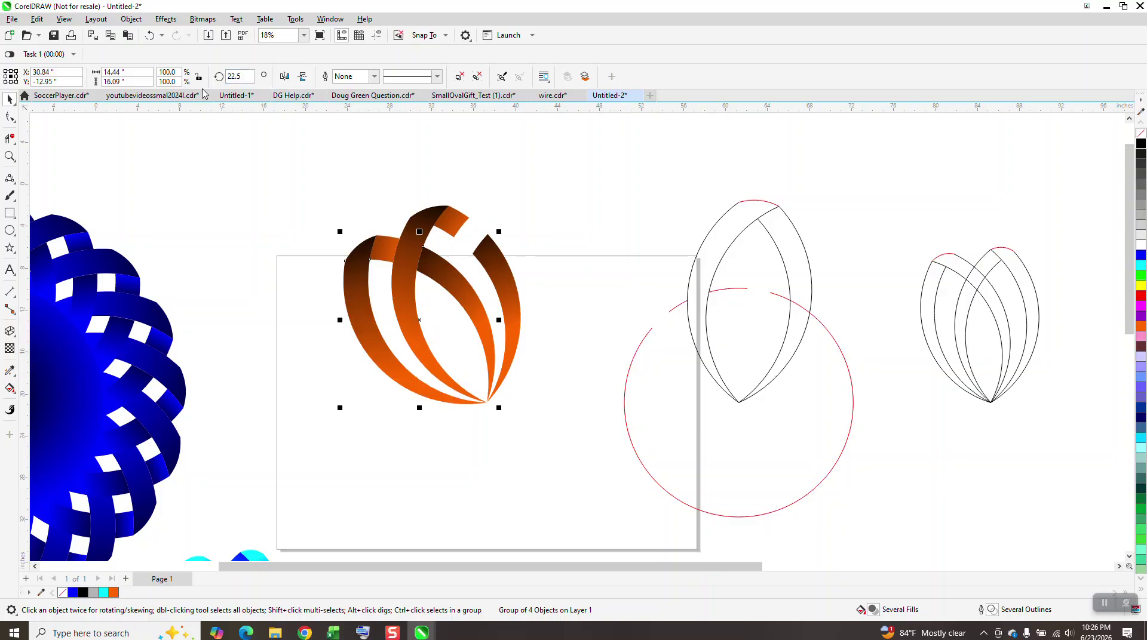
- Repeat the 22.5-degree rotated copy of the orange petal group until the petals complete a full circle
{"action": "key", "text": "ctrl+r"}
{"action": "key", "text": "ctrl+r"}
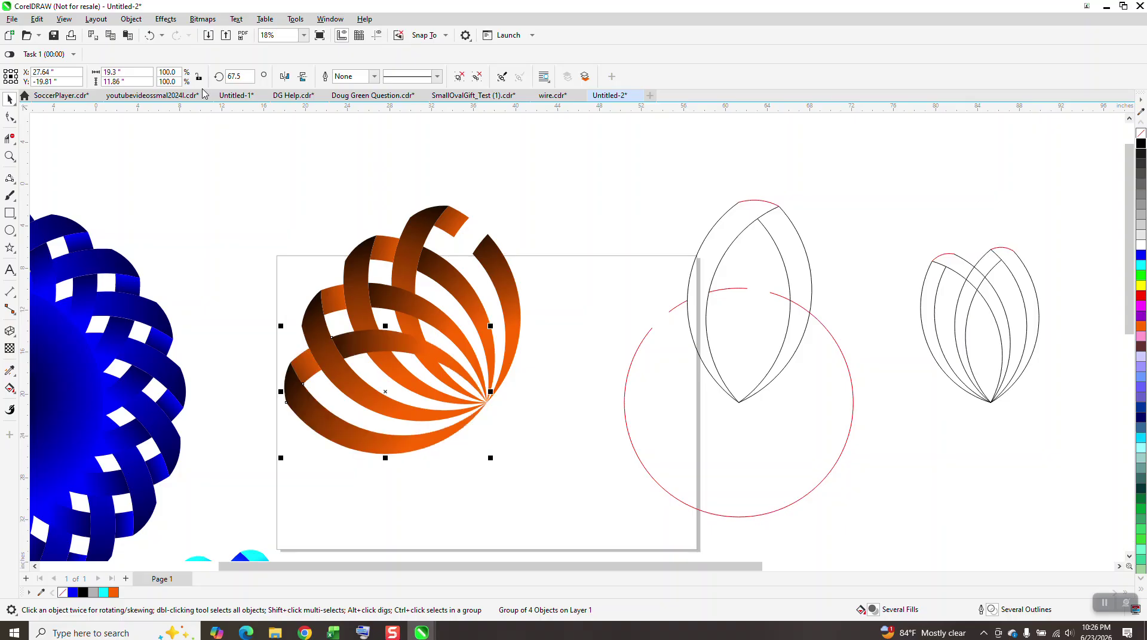
{"action": "key", "text": "ctrl+r"}
{"action": "key", "text": "ctrl+r"}
{"action": "key", "text": "ctrl+r"}
{"action": "key", "text": "ctrl+r"}
{"action": "key", "text": "ctrl+r"}
{"action": "key", "text": "ctrl+r"}
{"action": "key", "text": "ctrl+r"}
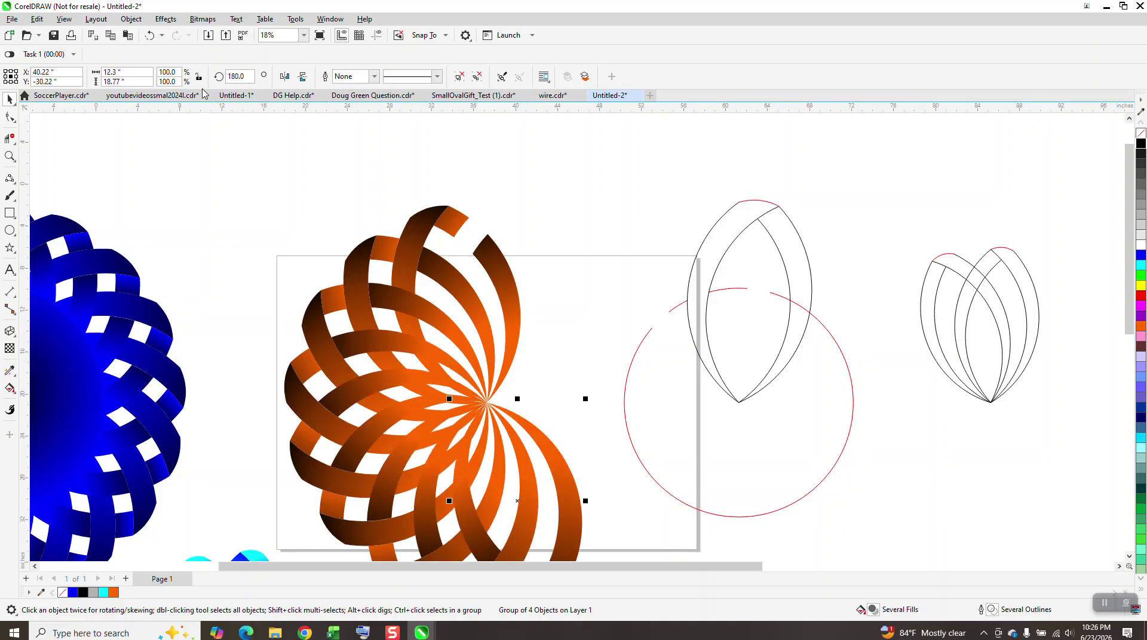
{"action": "key", "text": "ctrl+r"}
{"action": "key", "text": "ctrl+r"}
{"action": "key", "text": "ctrl+r"}
{"action": "key", "text": "ctrl+r"}
{"action": "key", "text": "ctrl+r"}
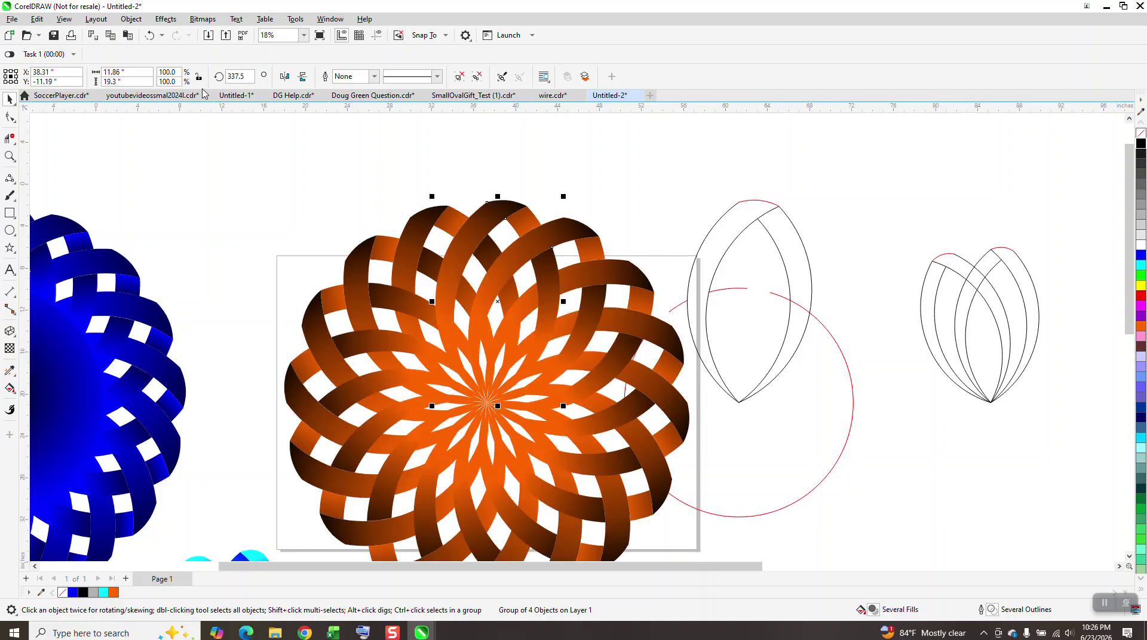
- Delete the leftover unfilled petal outline and the broken red circle beside the orange ring
{"action": "scroll", "coordinate": [624, 191], "scroll_direction": "down", "scroll_amount": 1}
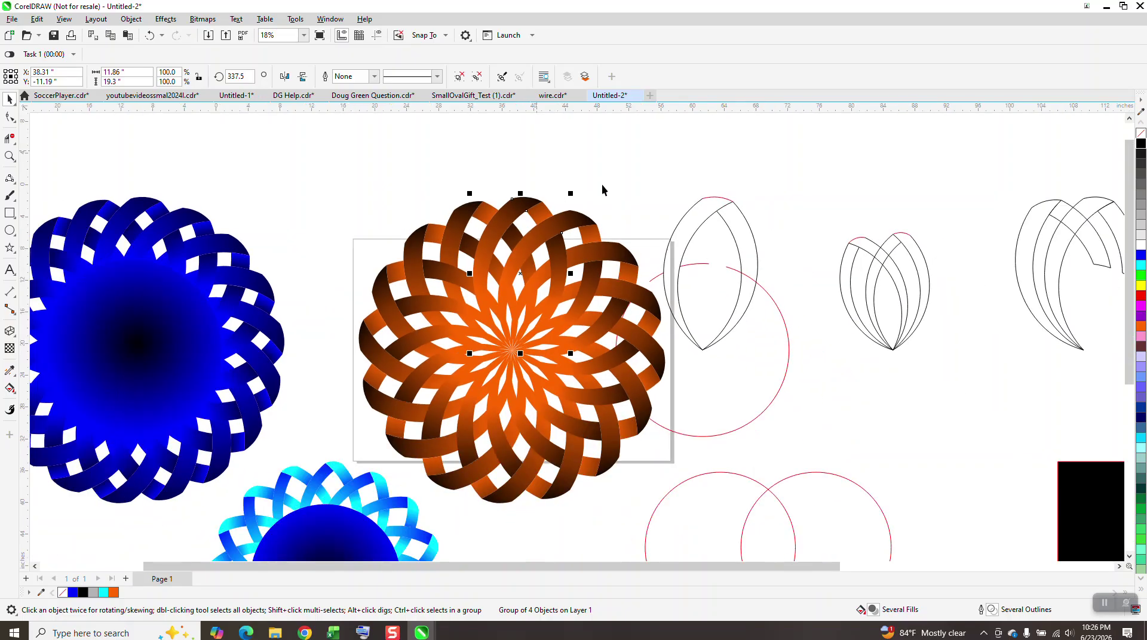
{"action": "left_click", "coordinate": [685, 251]}
{"action": "key", "text": "Delete"}
{"action": "left_click", "coordinate": [697, 261]}
{"action": "key", "text": "Delete"}
- Move the black rectangle behind the orange ring as its background
{"action": "scroll", "coordinate": [610, 217], "scroll_direction": "down", "scroll_amount": 1}
{"action": "left_click_drag", "start_coordinate": [1042, 450], "coordinate": [474, 225]}
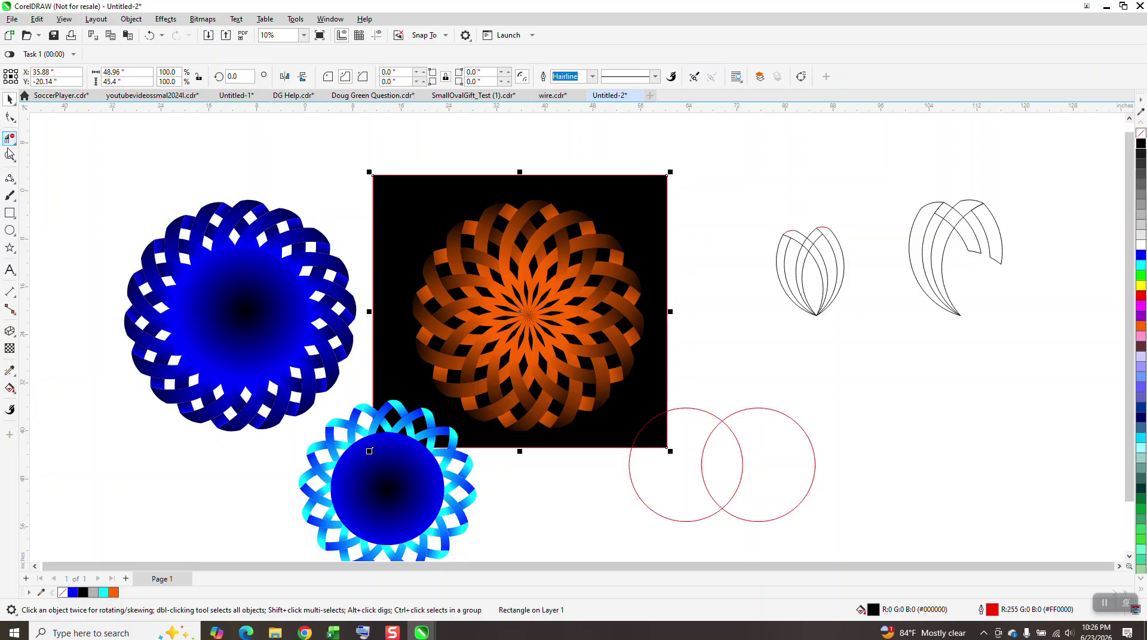
- Examine the orange ring's interwoven bands up close and as a whole against the black background, and clear the selection
{"action": "left_click", "coordinate": [10, 156]}
{"action": "left_click_drag", "start_coordinate": [493, 214], "coordinate": [600, 315]}
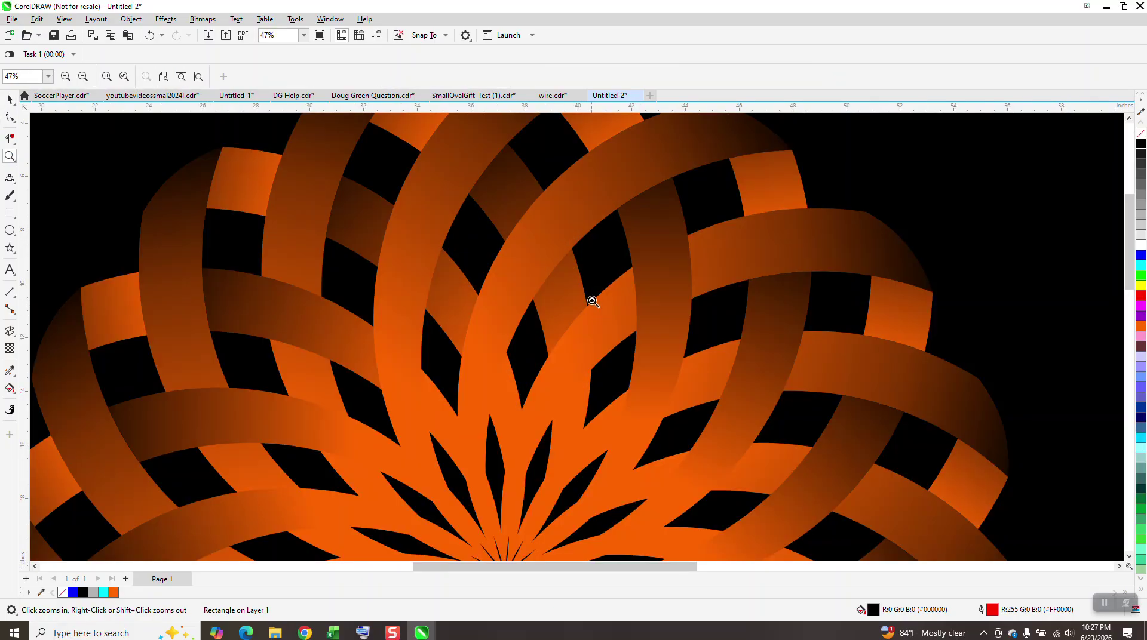
{"action": "scroll", "coordinate": [590, 299], "scroll_direction": "down", "scroll_amount": 4}
{"action": "scroll", "coordinate": [588, 283], "scroll_direction": "down", "scroll_amount": 2}
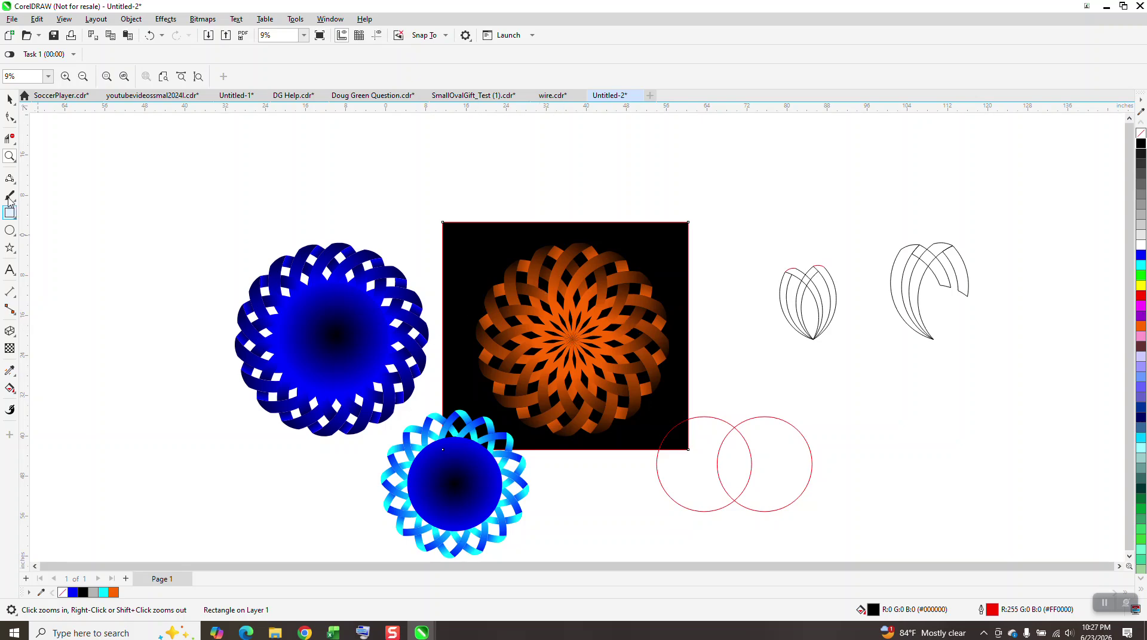
{"action": "left_click_drag", "start_coordinate": [472, 247], "coordinate": [677, 434]}
{"action": "scroll", "coordinate": [603, 389], "scroll_direction": "down", "scroll_amount": 3}
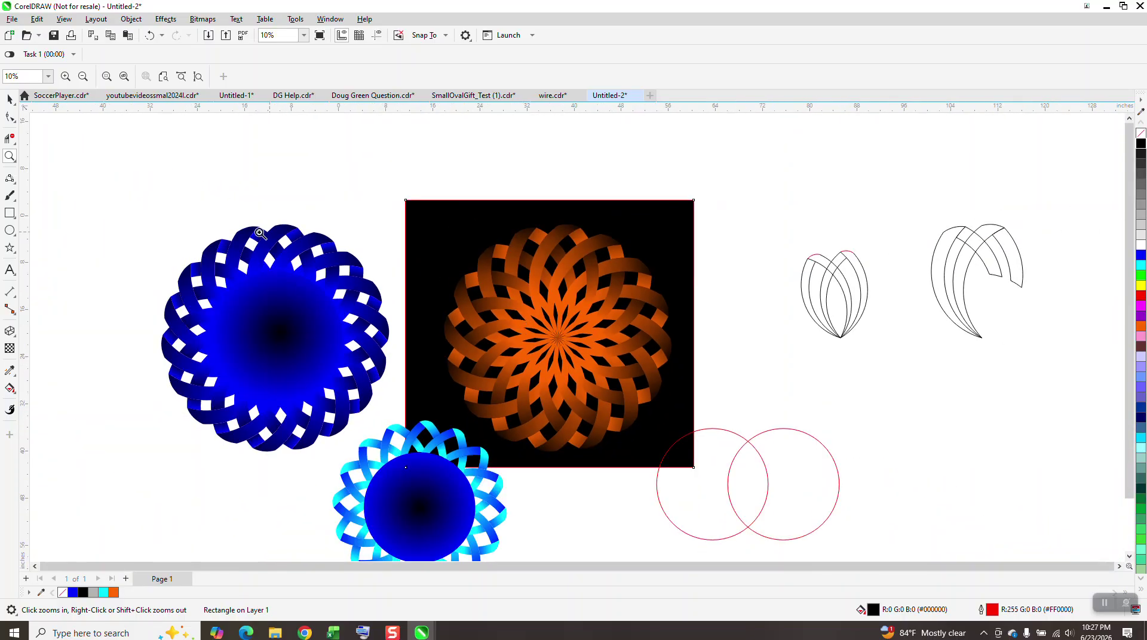
{"action": "left_click", "coordinate": [9, 99]}
{"action": "left_click", "coordinate": [222, 144]}
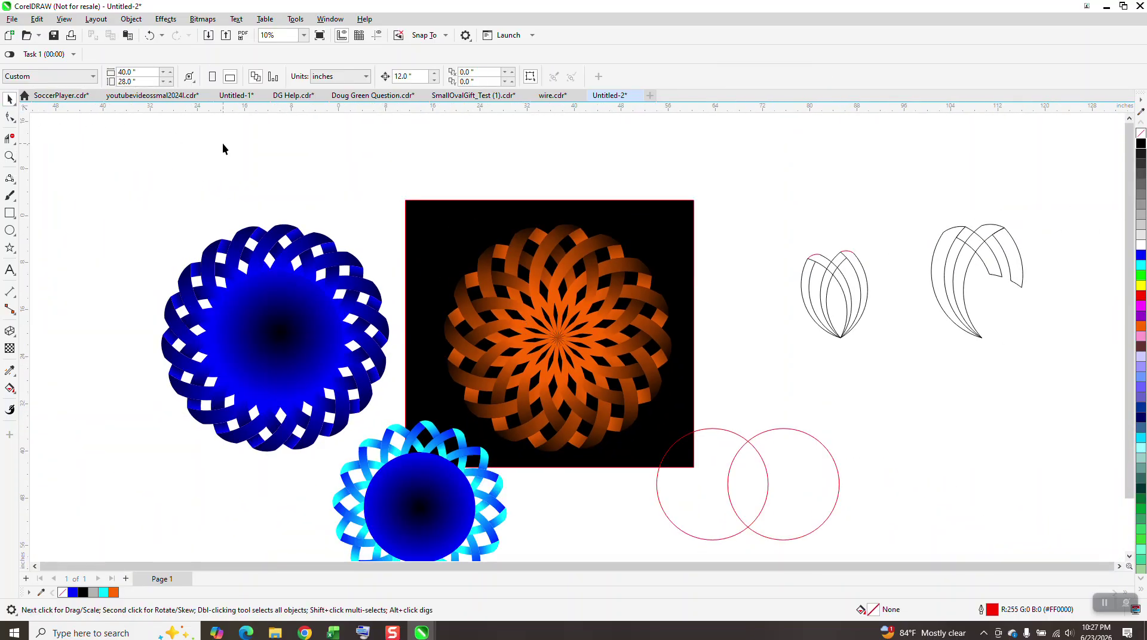